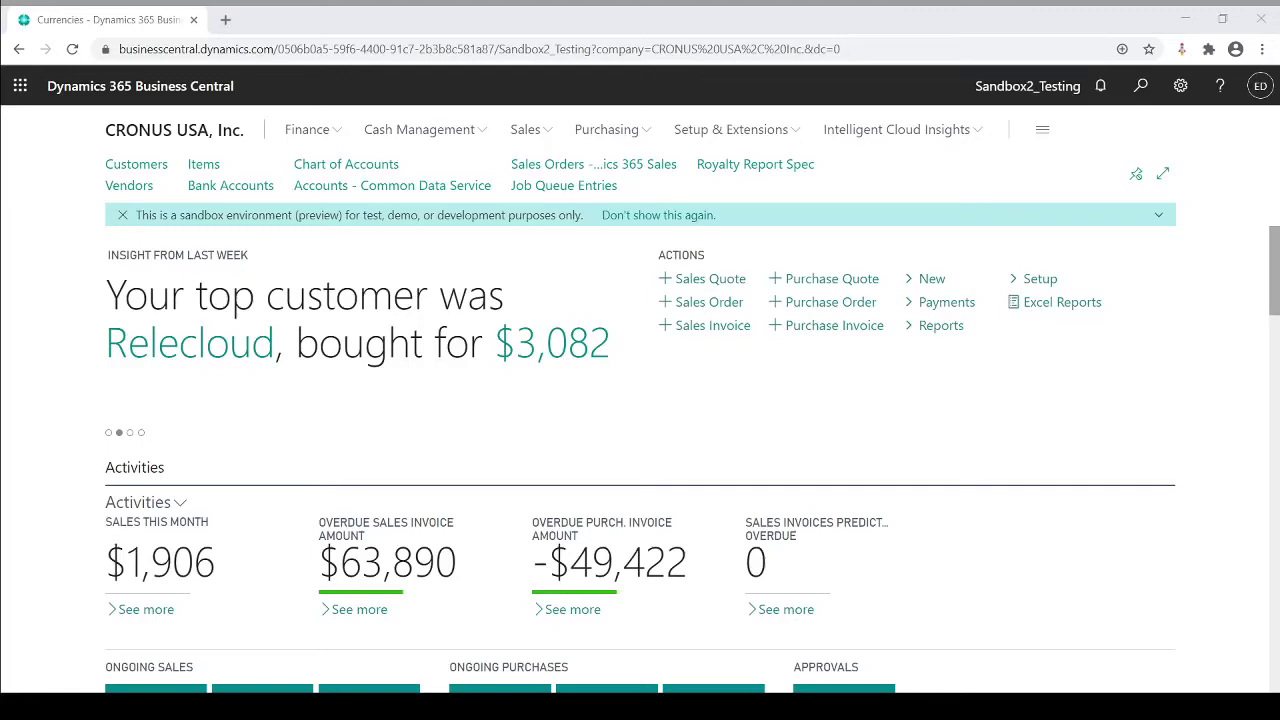
# Step: Review the list of currencies set up for the company, and return to the home page
pyautogui.click(330, 136)
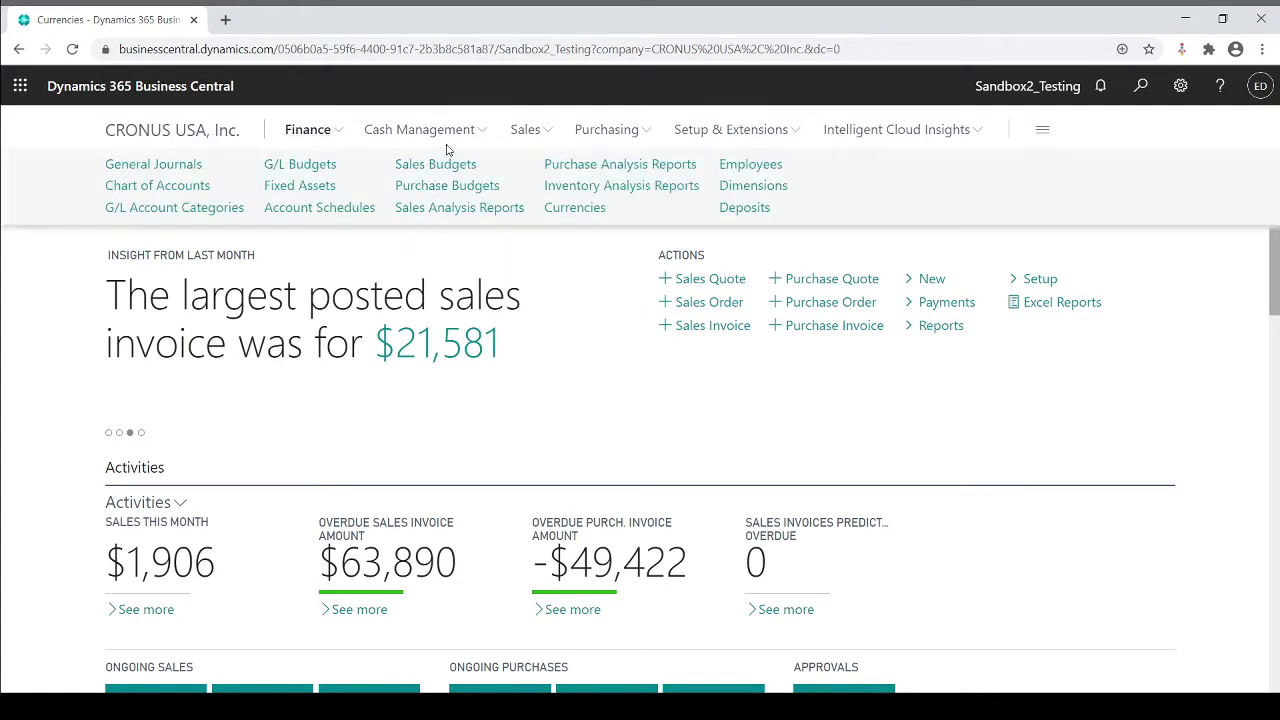
pyautogui.click(569, 217)
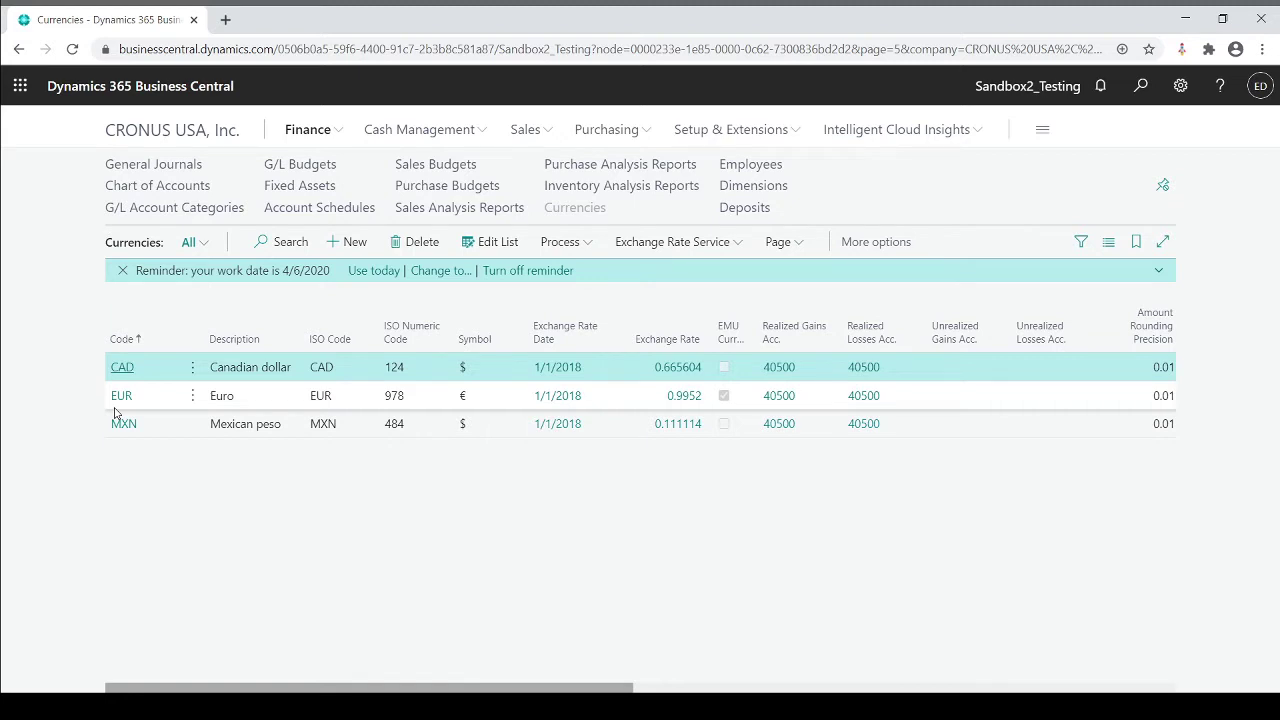
pyautogui.press('Escape')
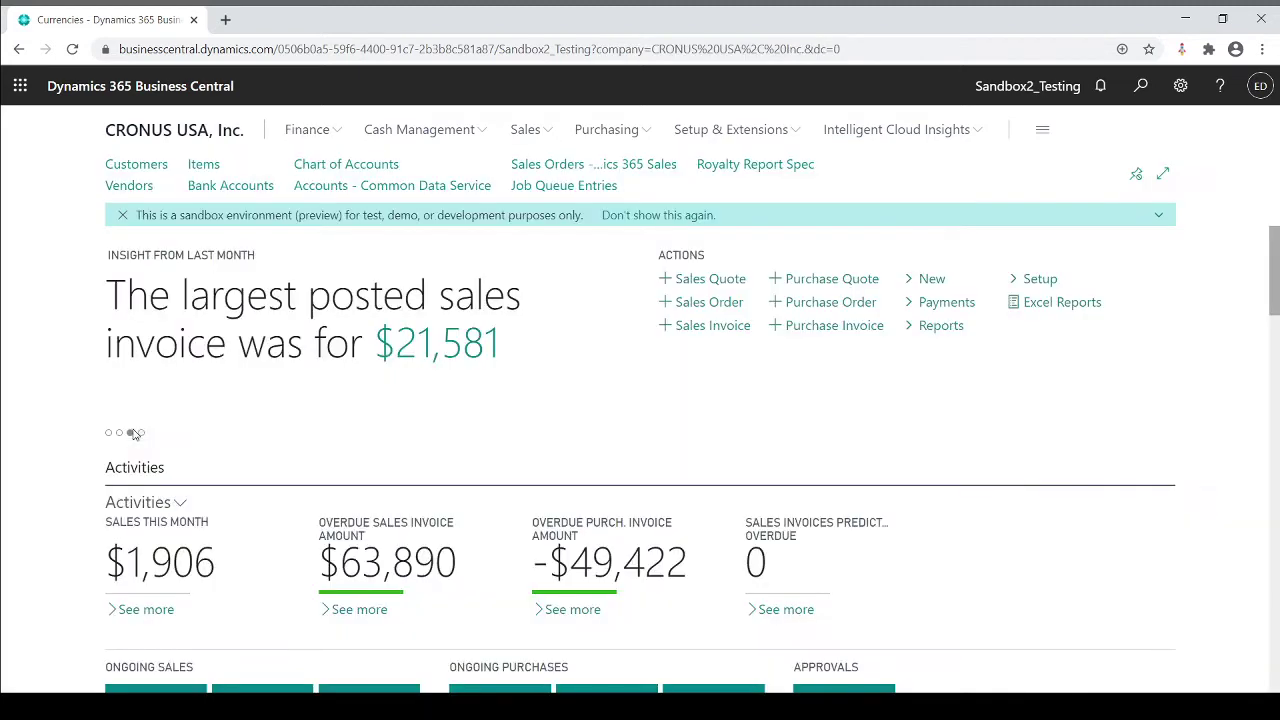
# Step: Set the Currency Code on the Adatum Corporation customer card to CAD and close the card
pyautogui.click(140, 166)
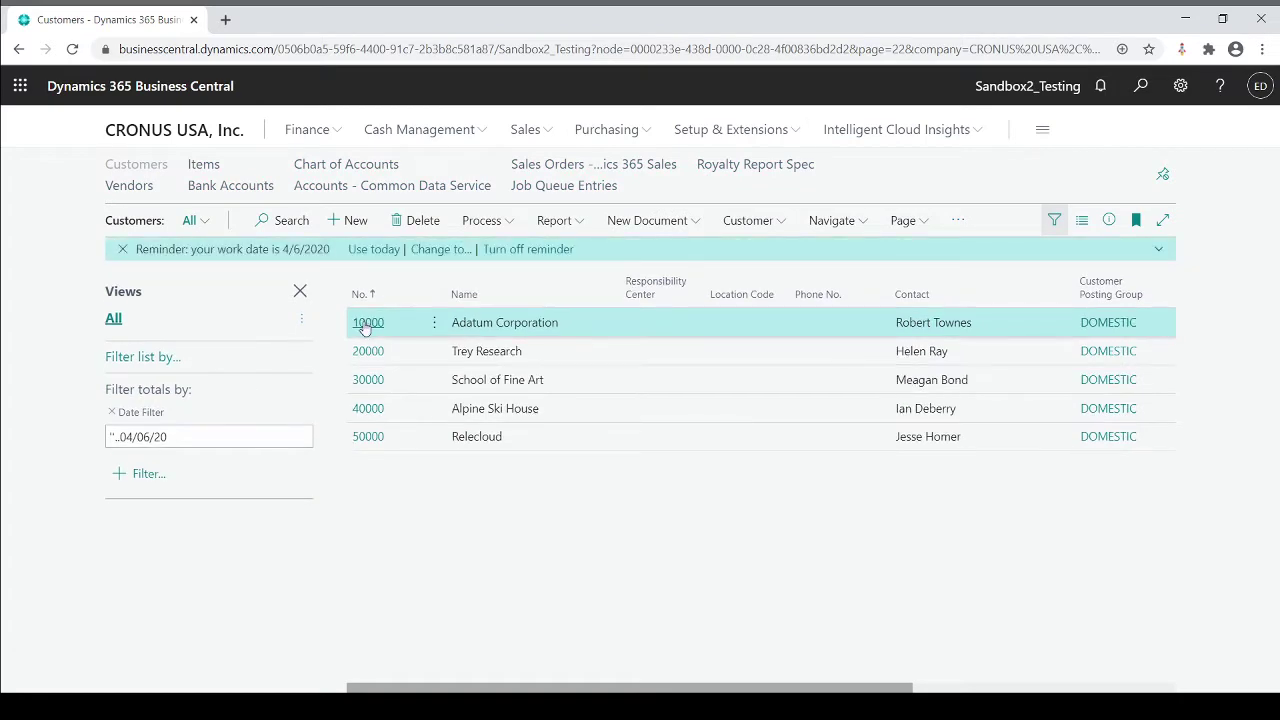
pyautogui.click(366, 323)
pyautogui.scroll(-2, 478, 408)
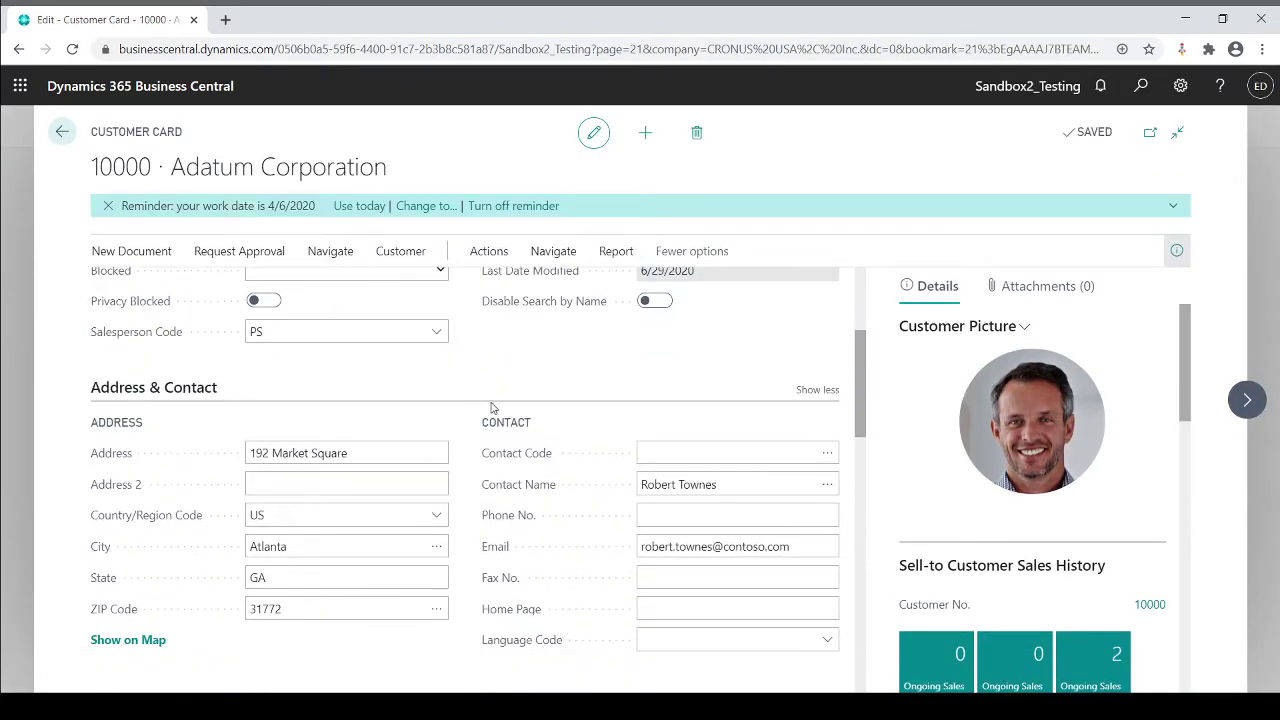
pyautogui.scroll(-3, 495, 408)
pyautogui.scroll(-1, 497, 406)
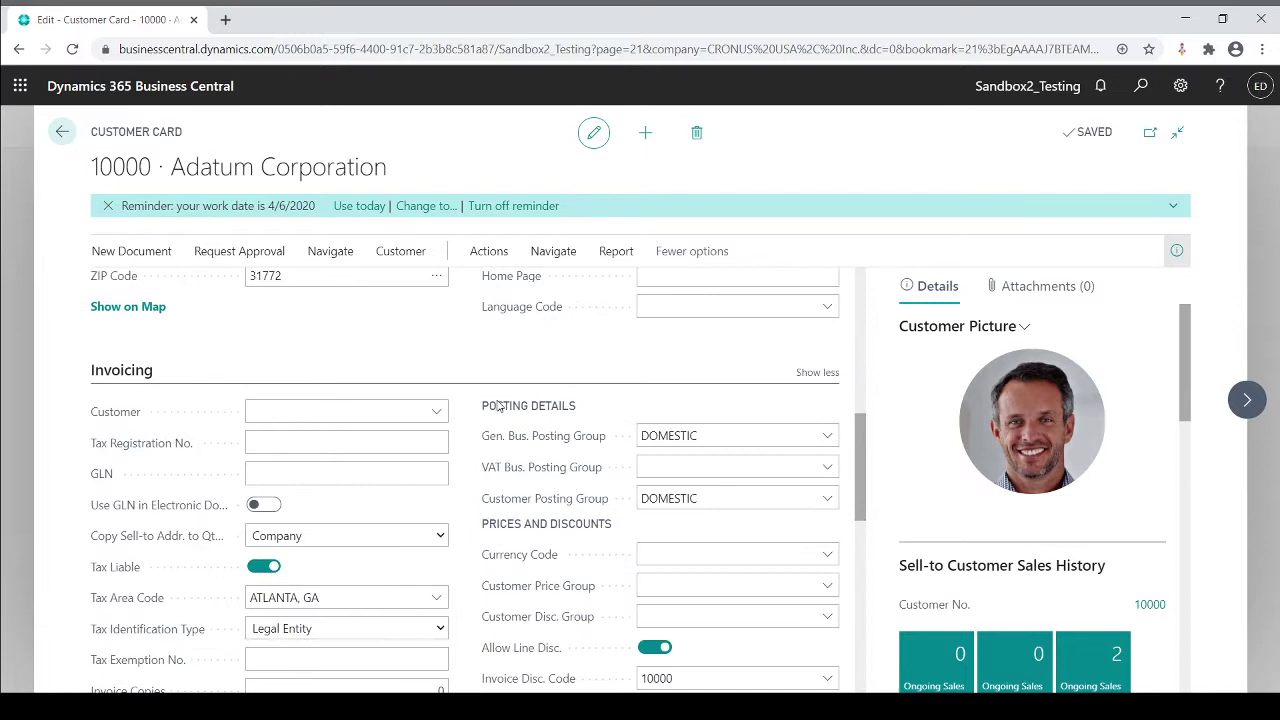
pyautogui.scroll(-1, 496, 484)
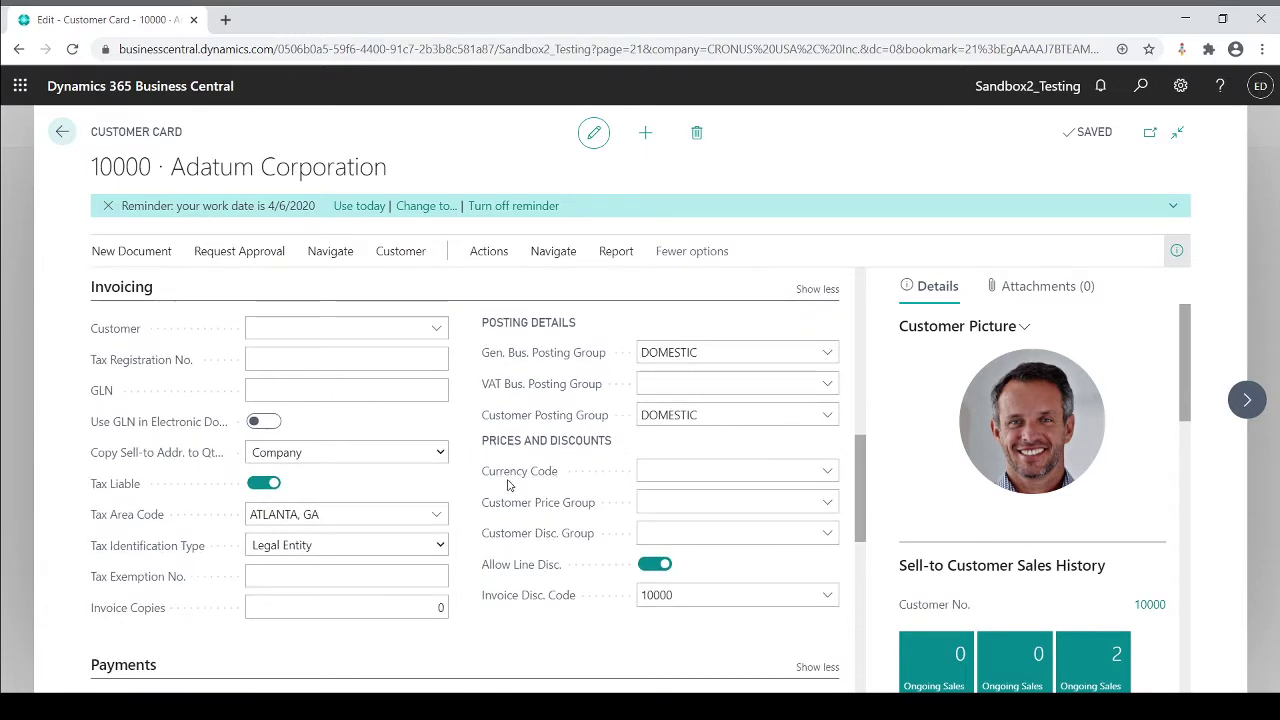
pyautogui.click(658, 472)
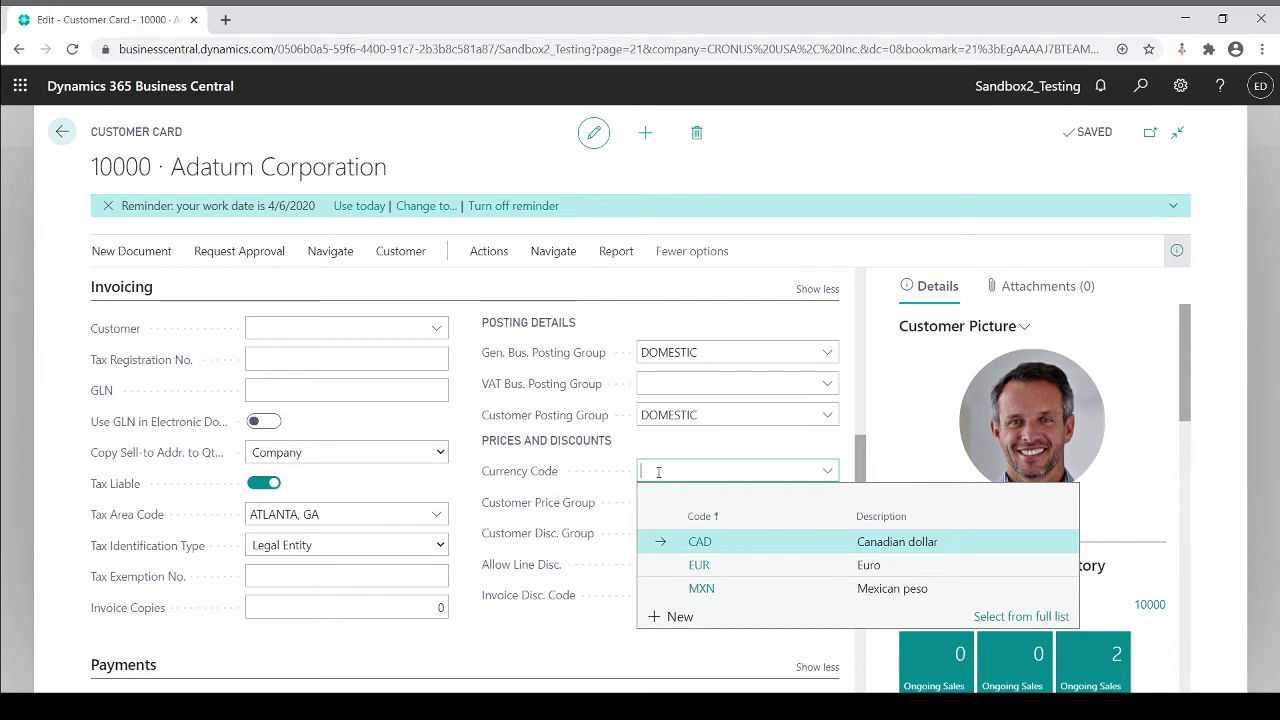
pyautogui.click(700, 542)
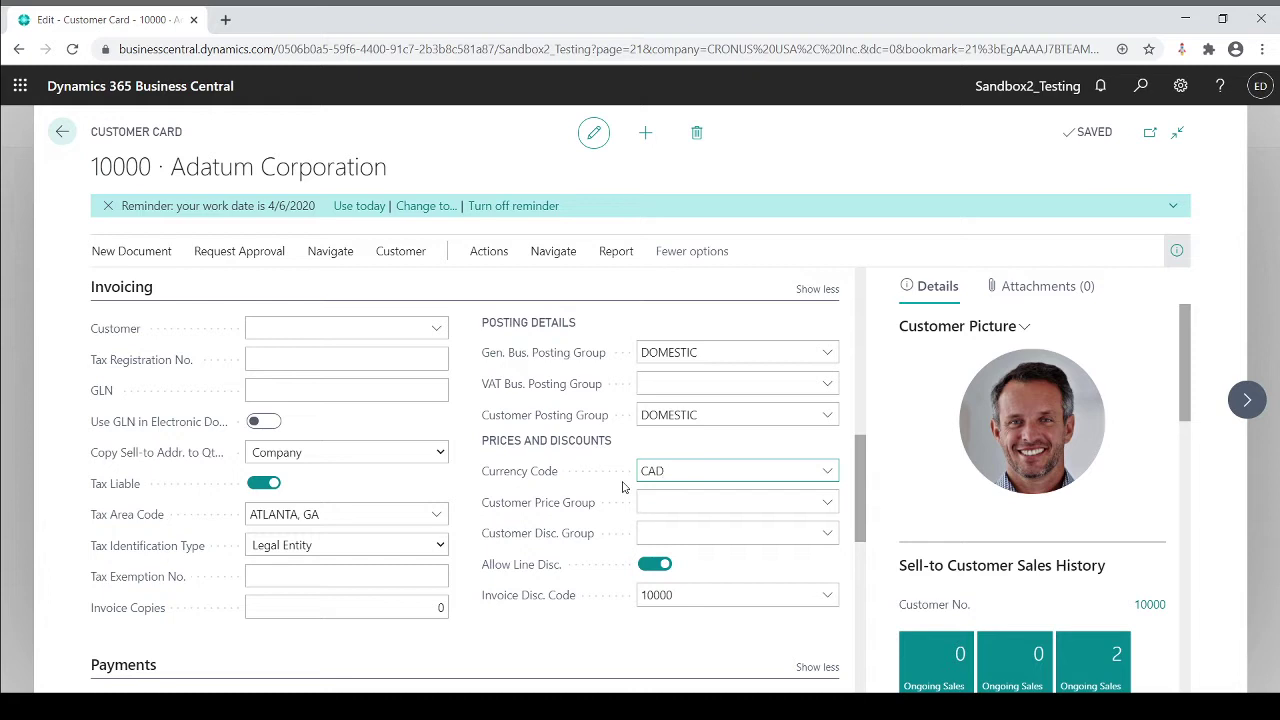
pyautogui.click(650, 496)
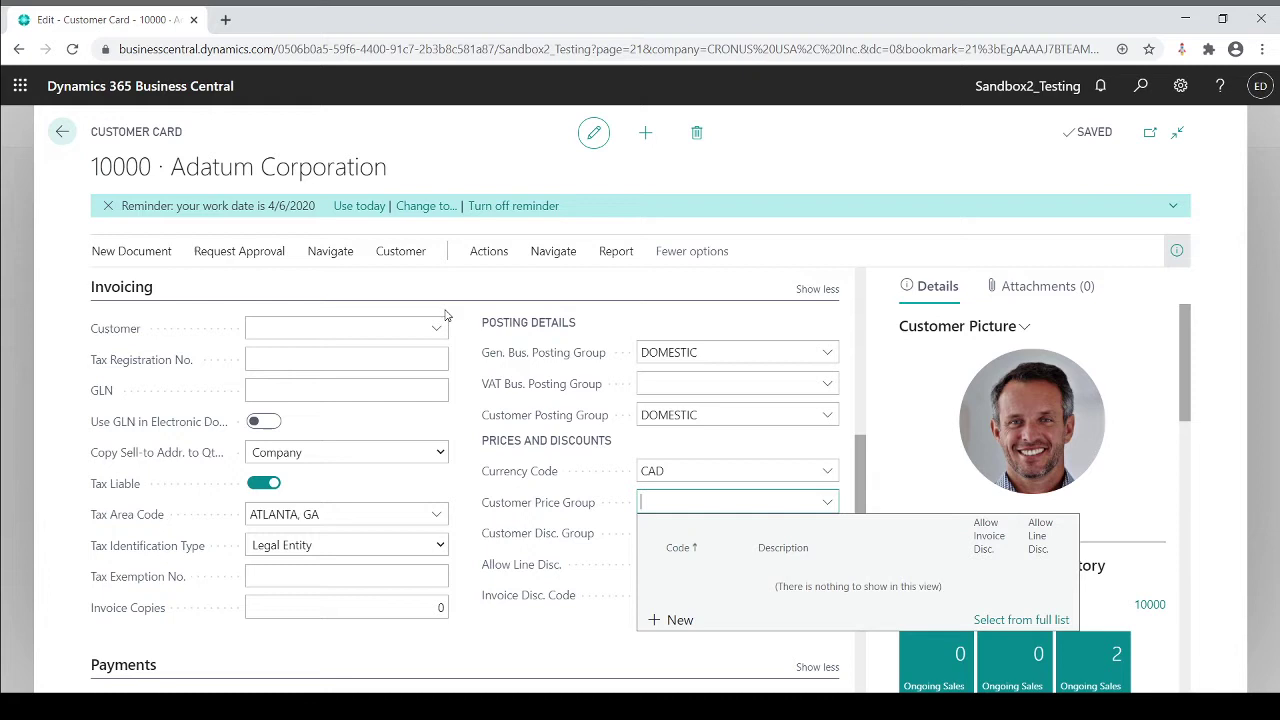
pyautogui.click(707, 466)
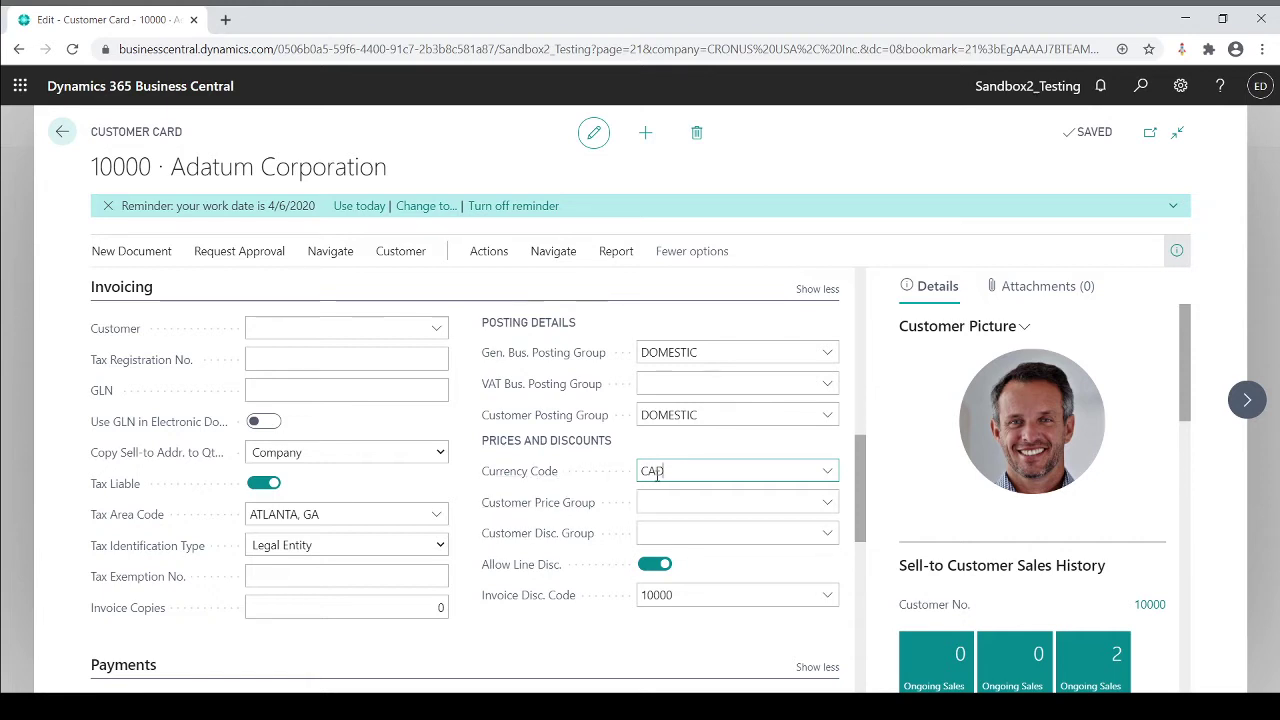
pyautogui.press('Escape')
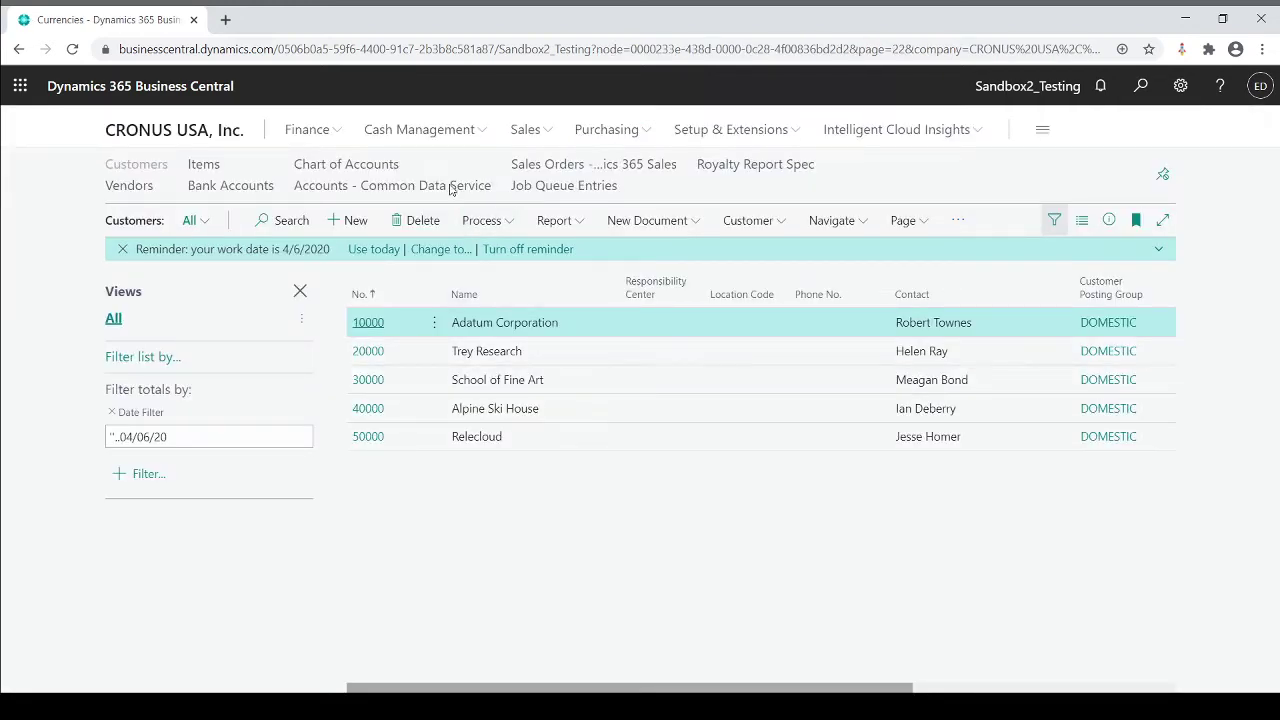
# Step: Create a new sales order for customer Adatum Corporation and check the Currency Code in its invoice details
pyautogui.click(520, 140)
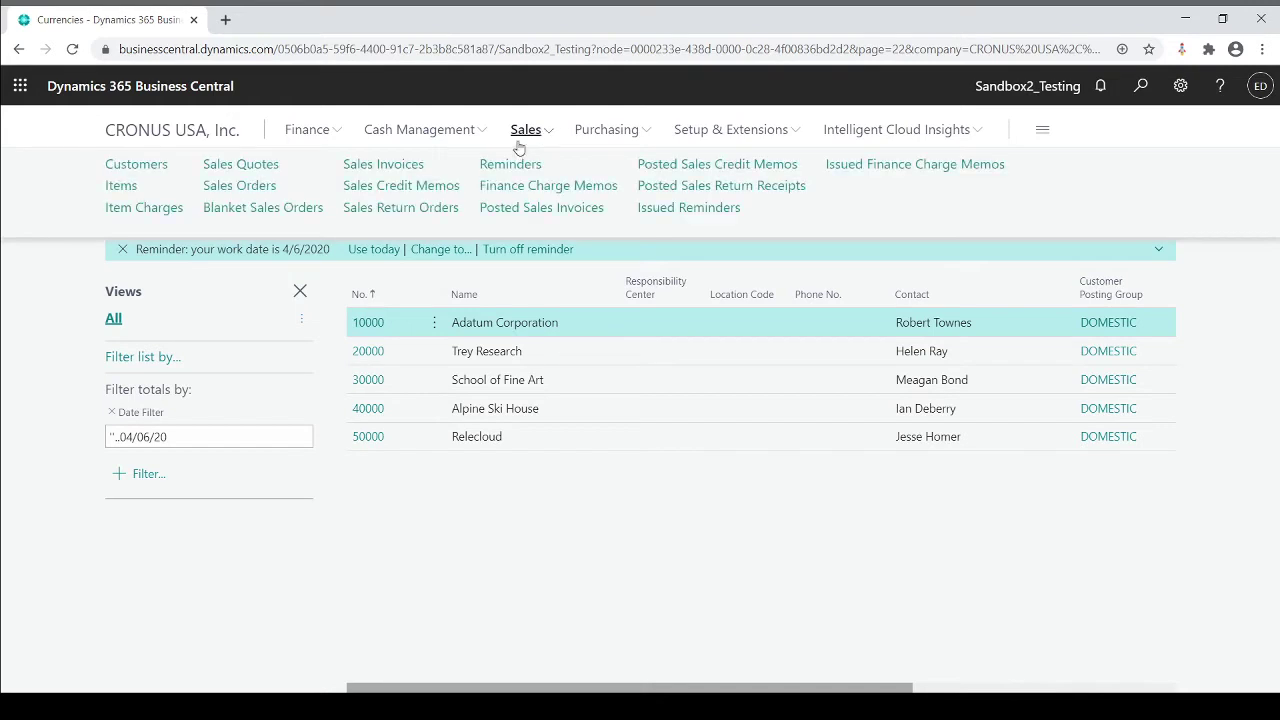
pyautogui.click(265, 189)
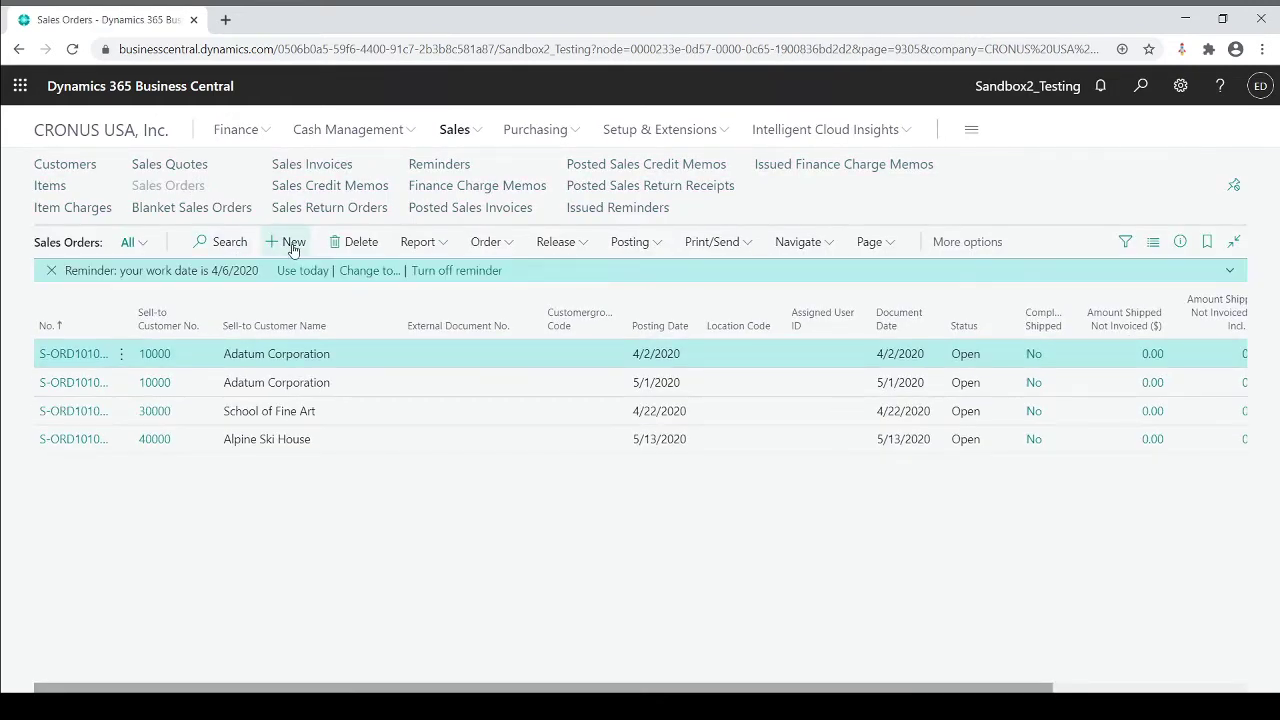
pyautogui.click(293, 243)
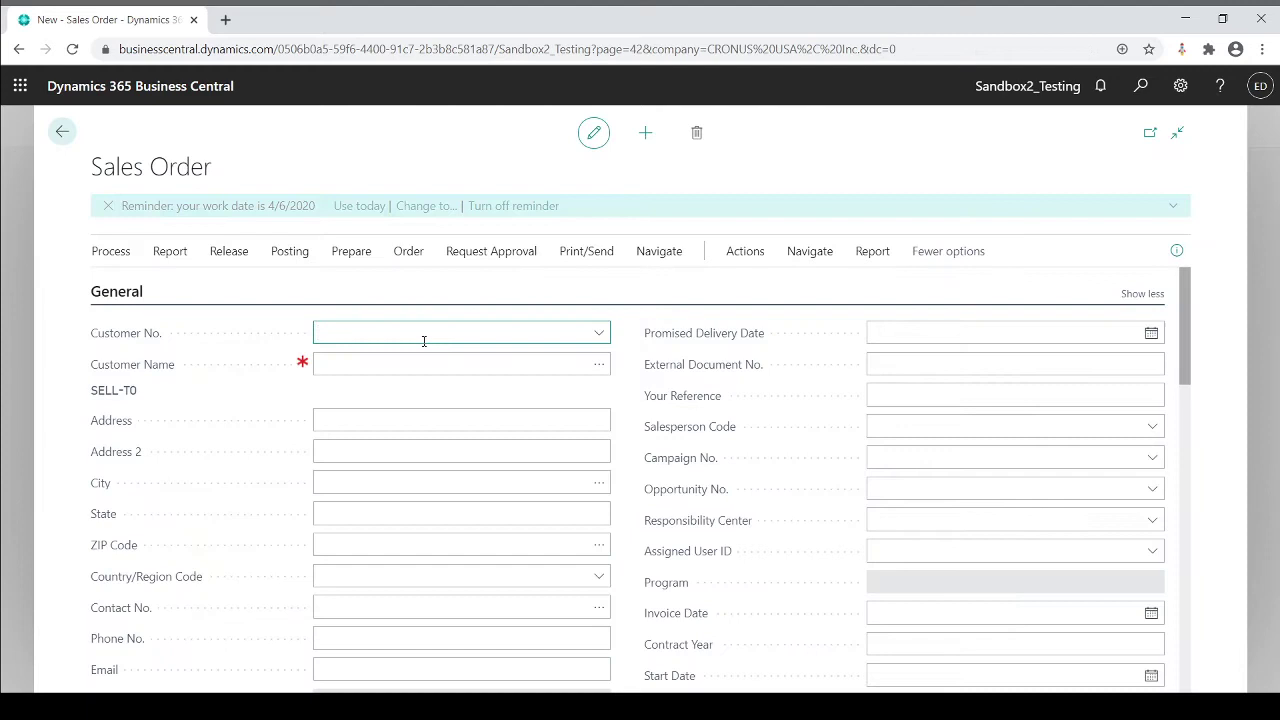
pyautogui.click(592, 336)
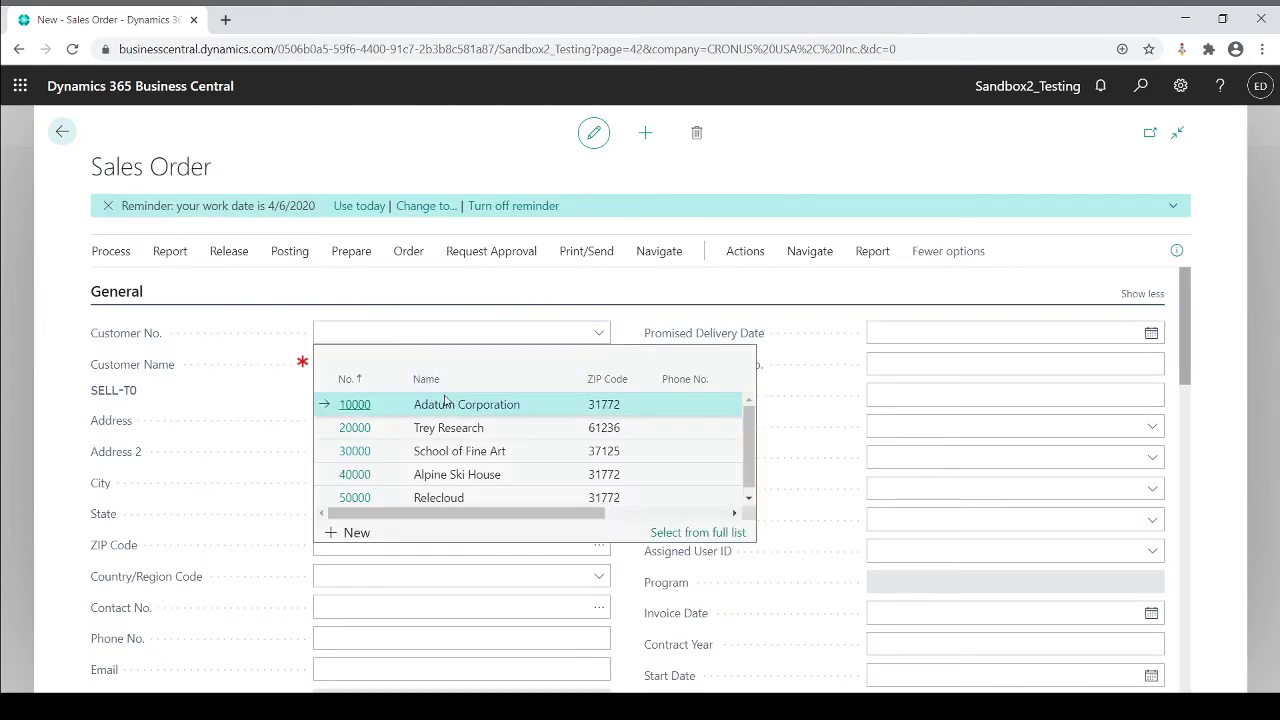
pyautogui.click(367, 407)
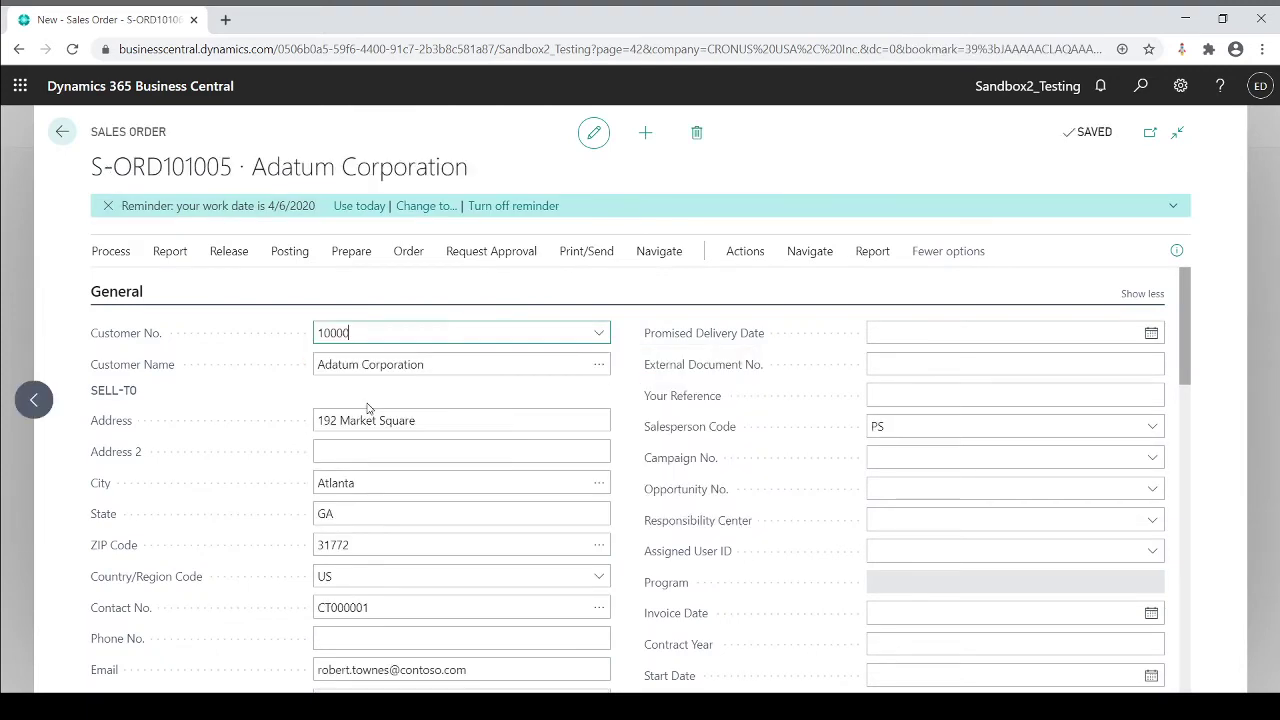
pyautogui.scroll(-10, 260, 434)
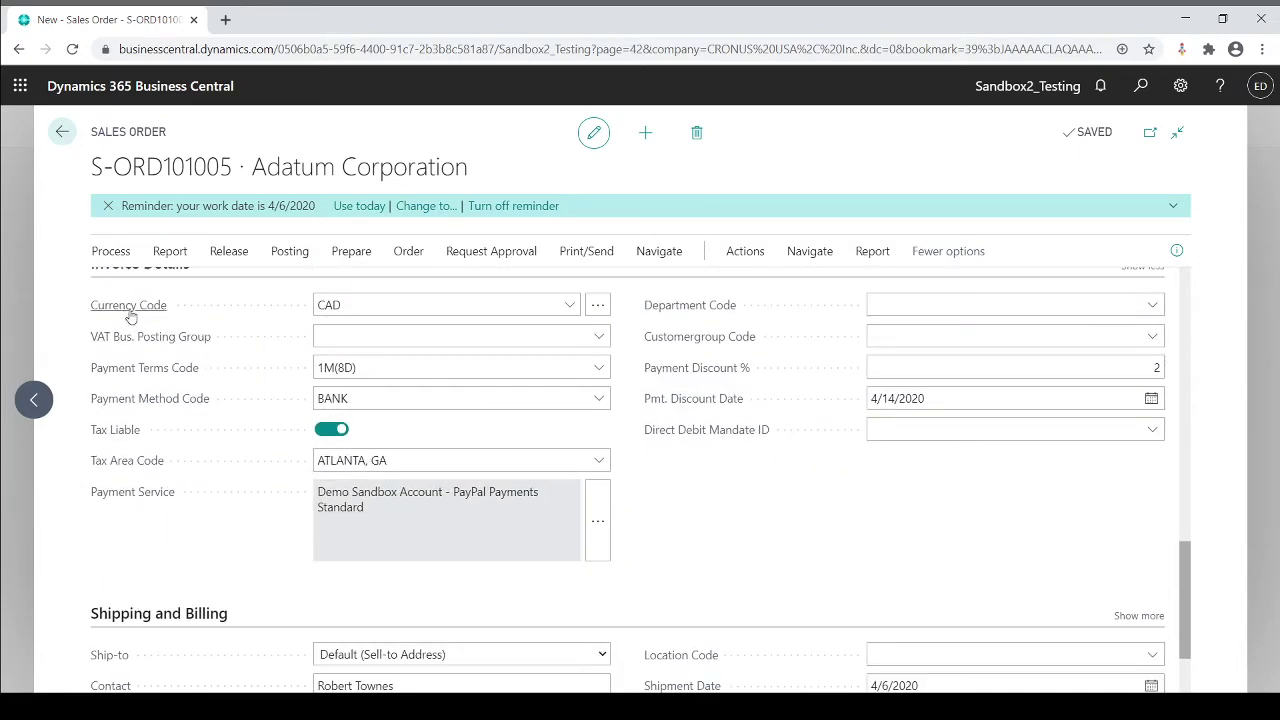
pyautogui.click(344, 305)
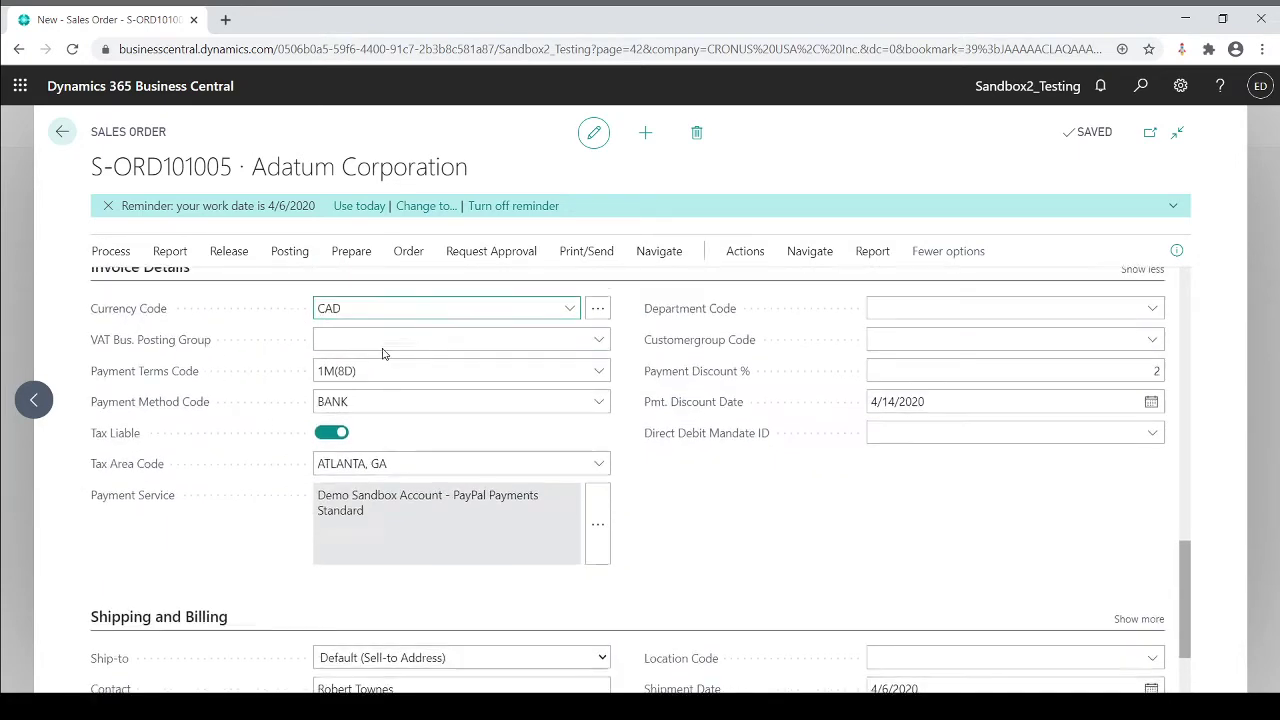
# Step: Add item 1896-S, ATHENS Desk, to the first line of the sales order
pyautogui.scroll(3, 381, 356)
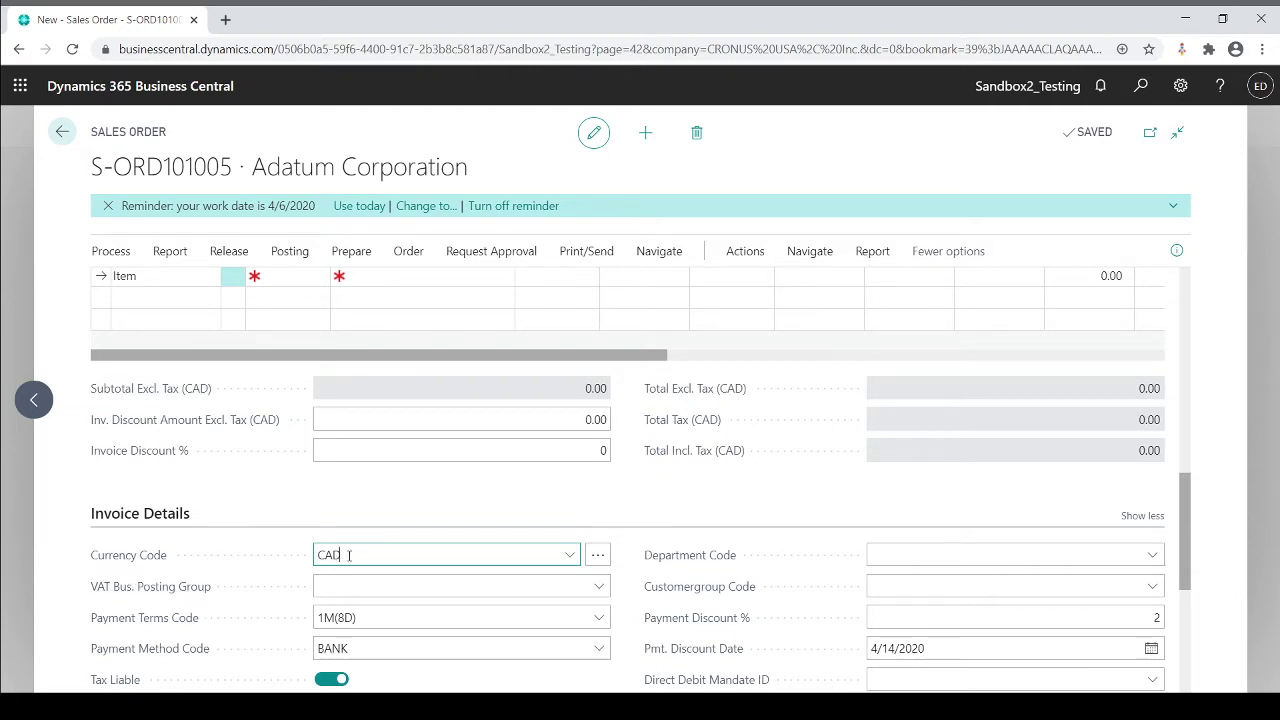
pyautogui.click(311, 280)
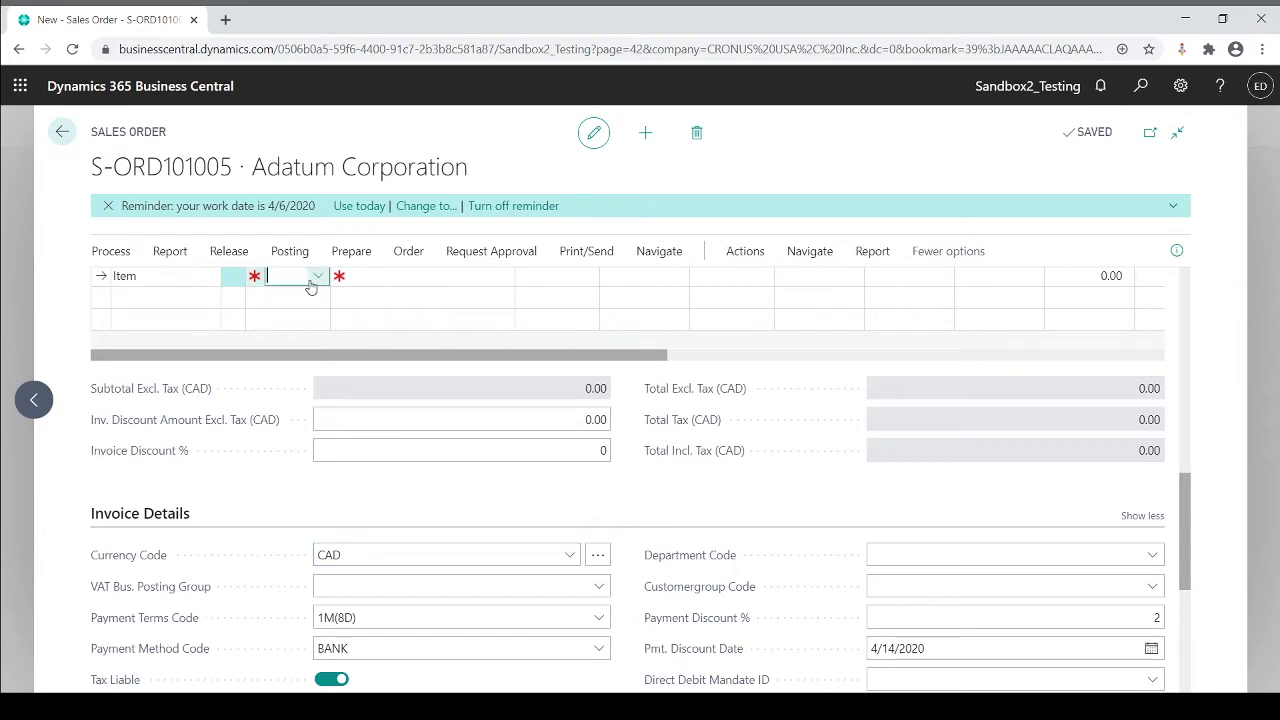
pyautogui.click(314, 281)
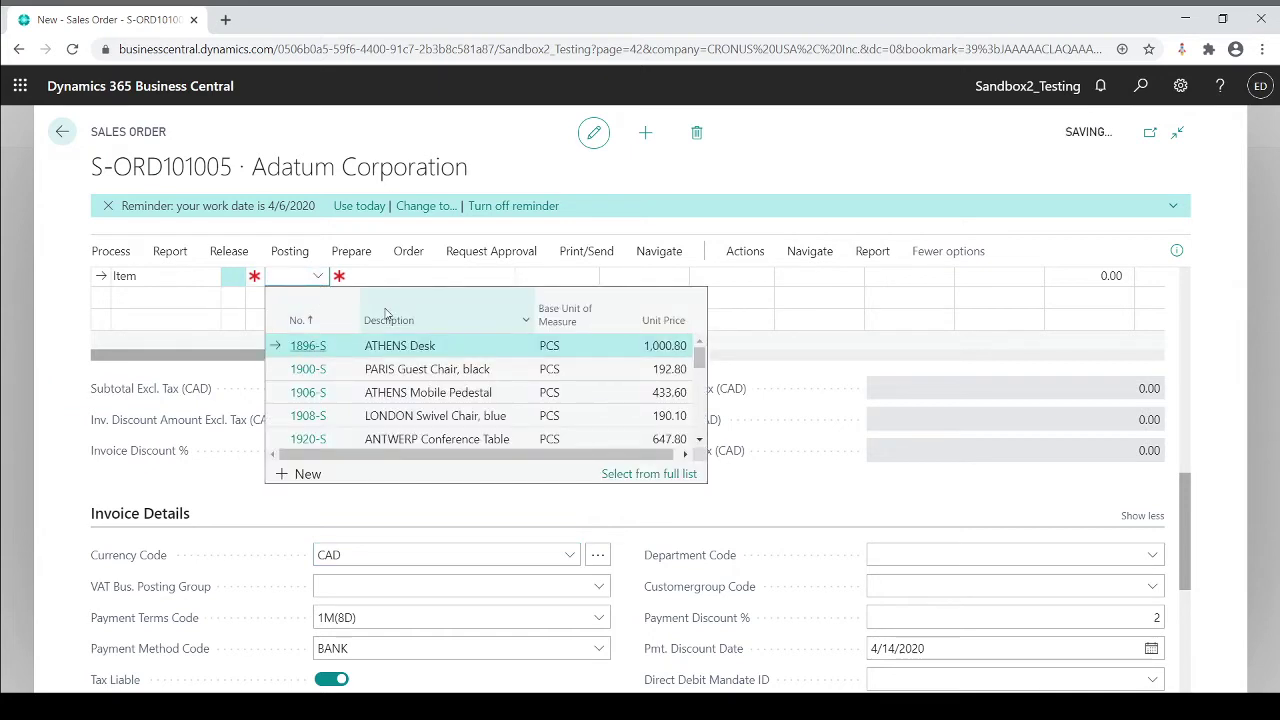
pyautogui.click(400, 345)
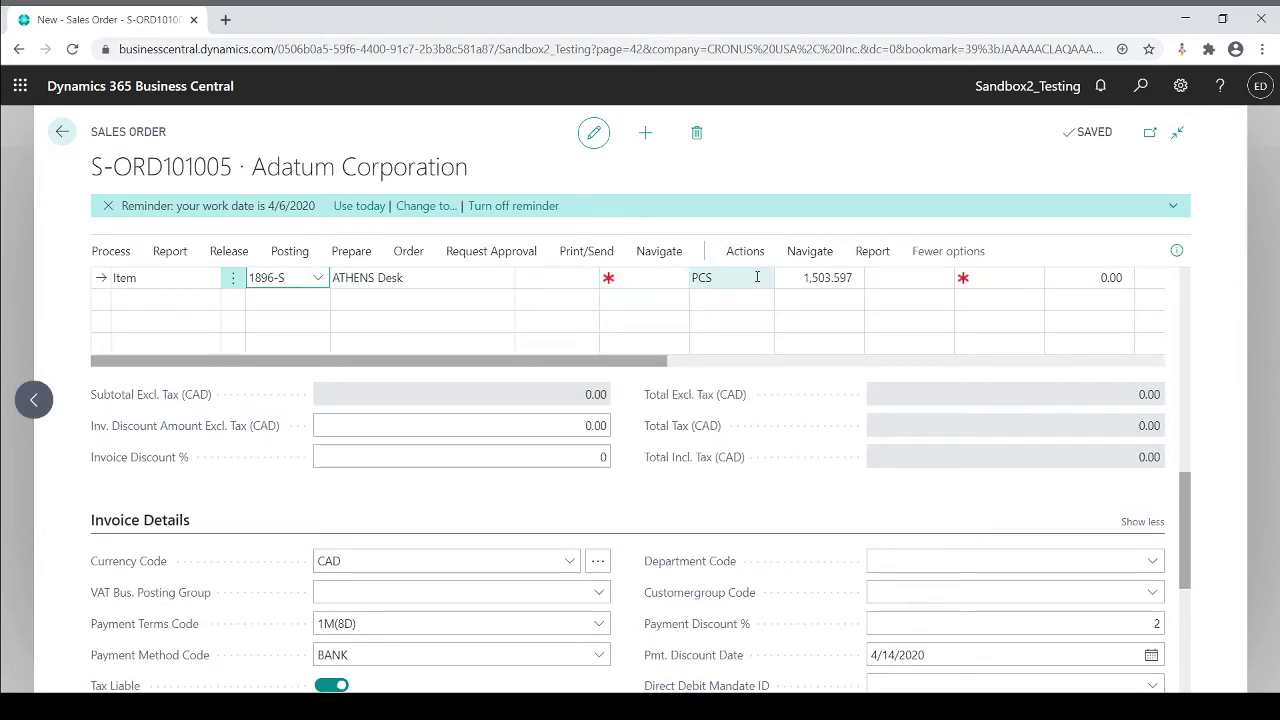
# Step: Check the desk line's unit price and the order's currency and dates, and return to the customer list
pyautogui.click(790, 279)
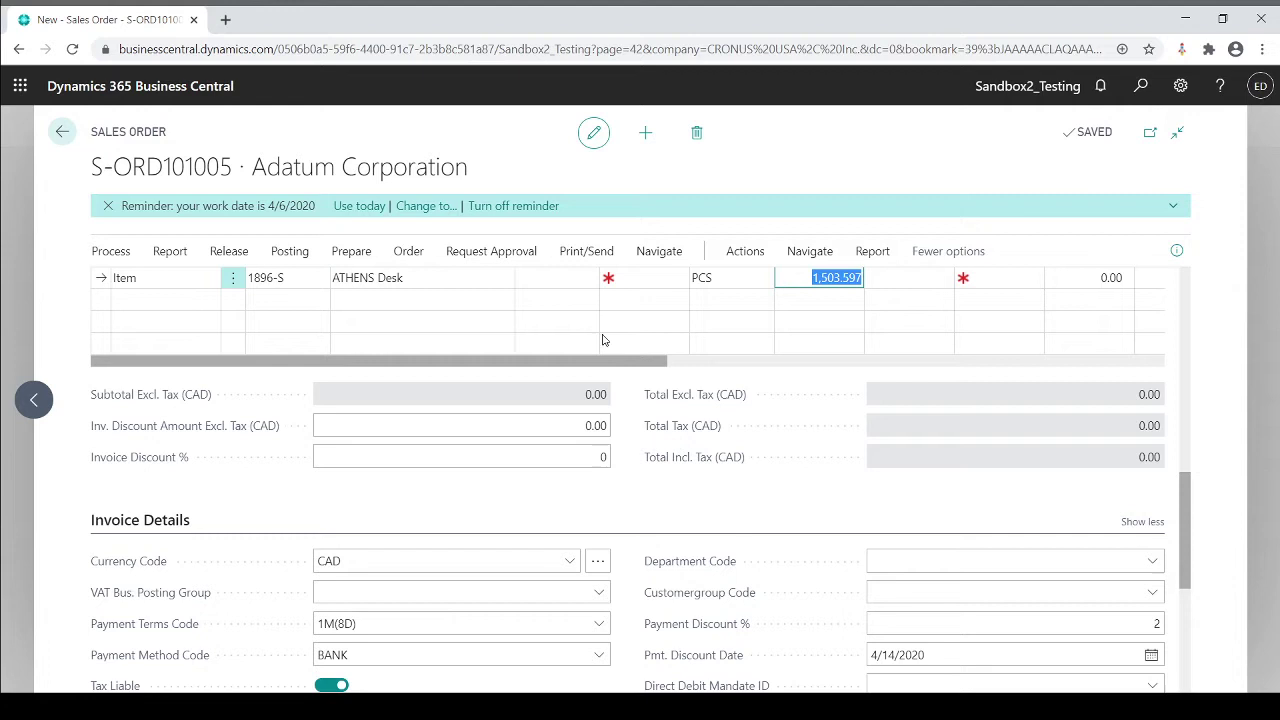
pyautogui.click(361, 562)
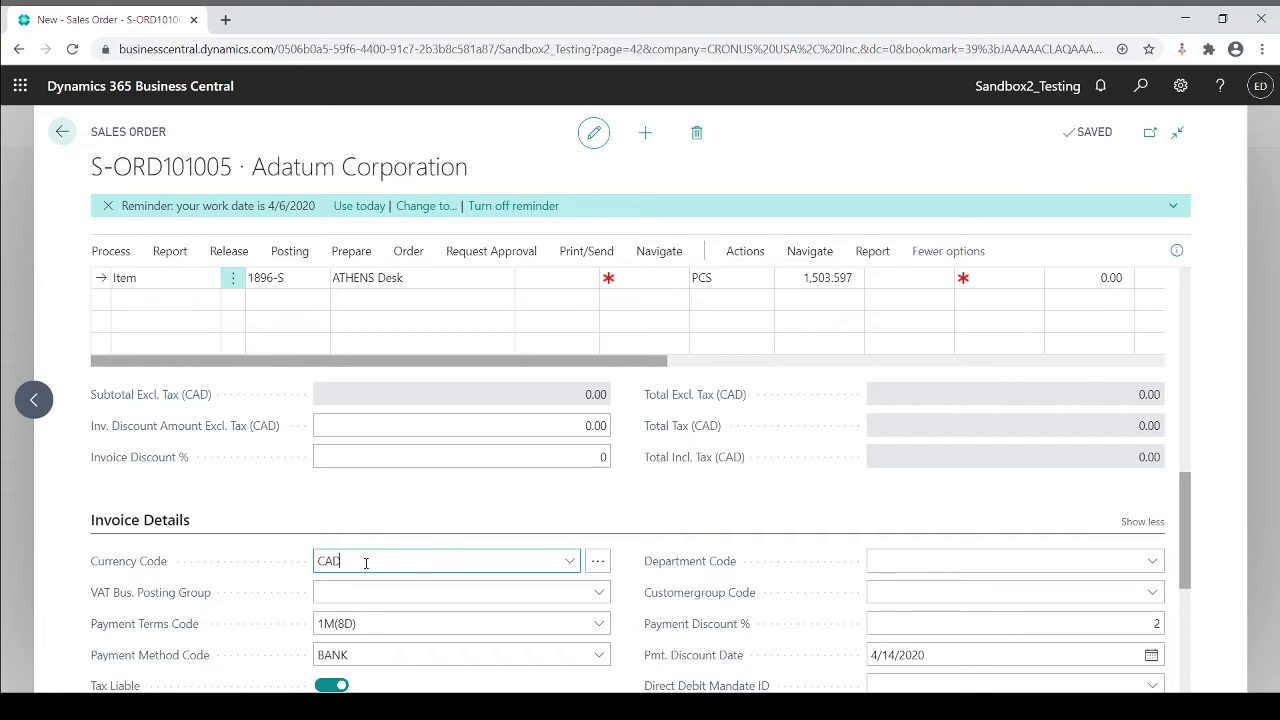
pyautogui.scroll(4, 366, 563)
pyautogui.click(366, 558)
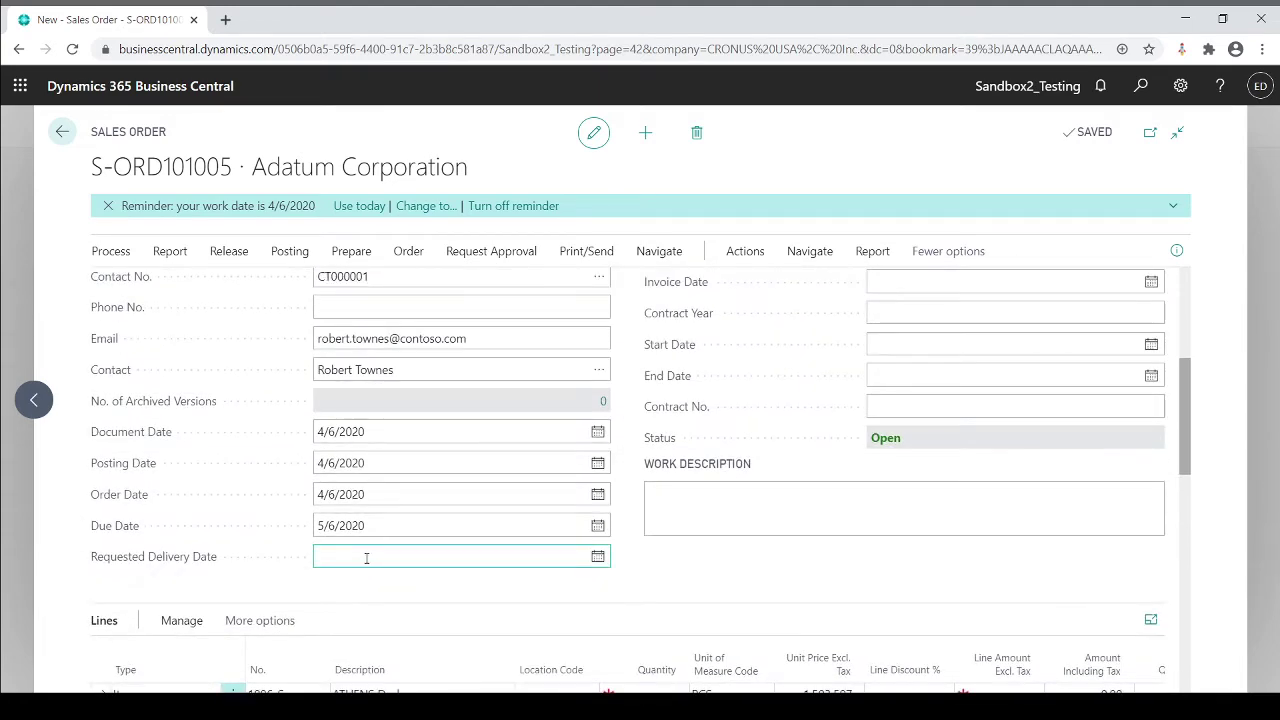
pyautogui.press('Escape')
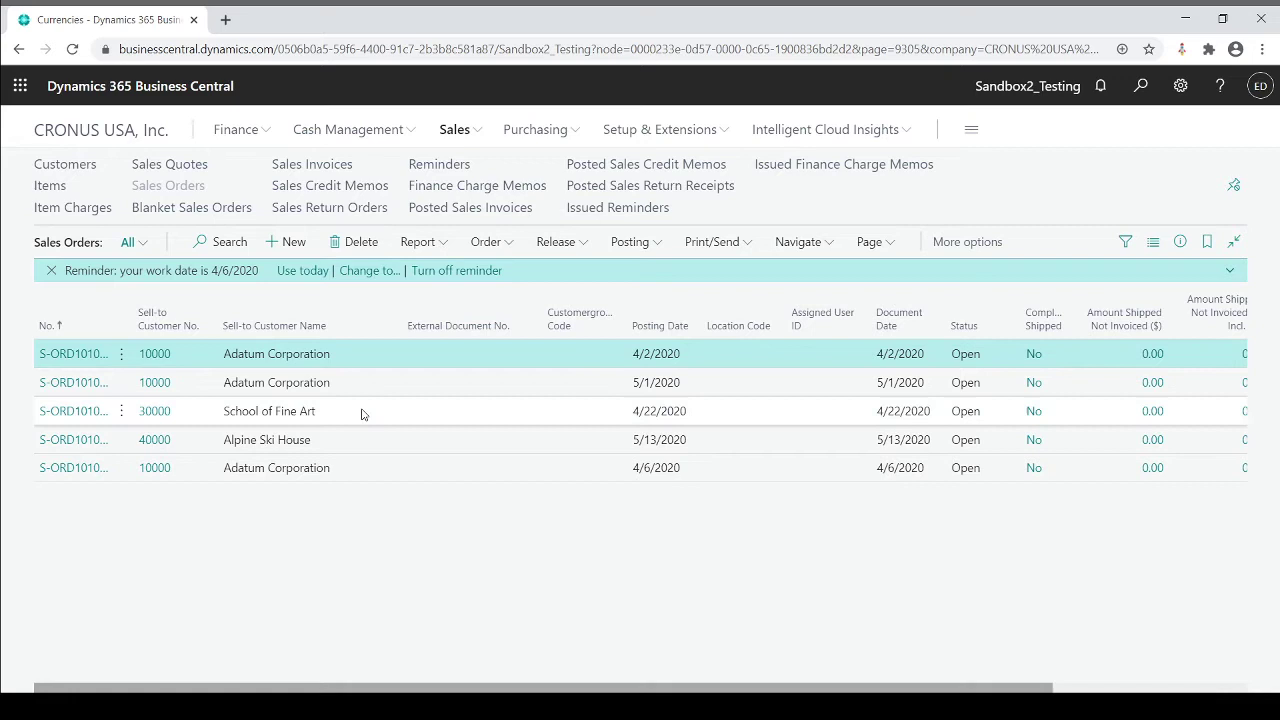
pyautogui.press('Escape')
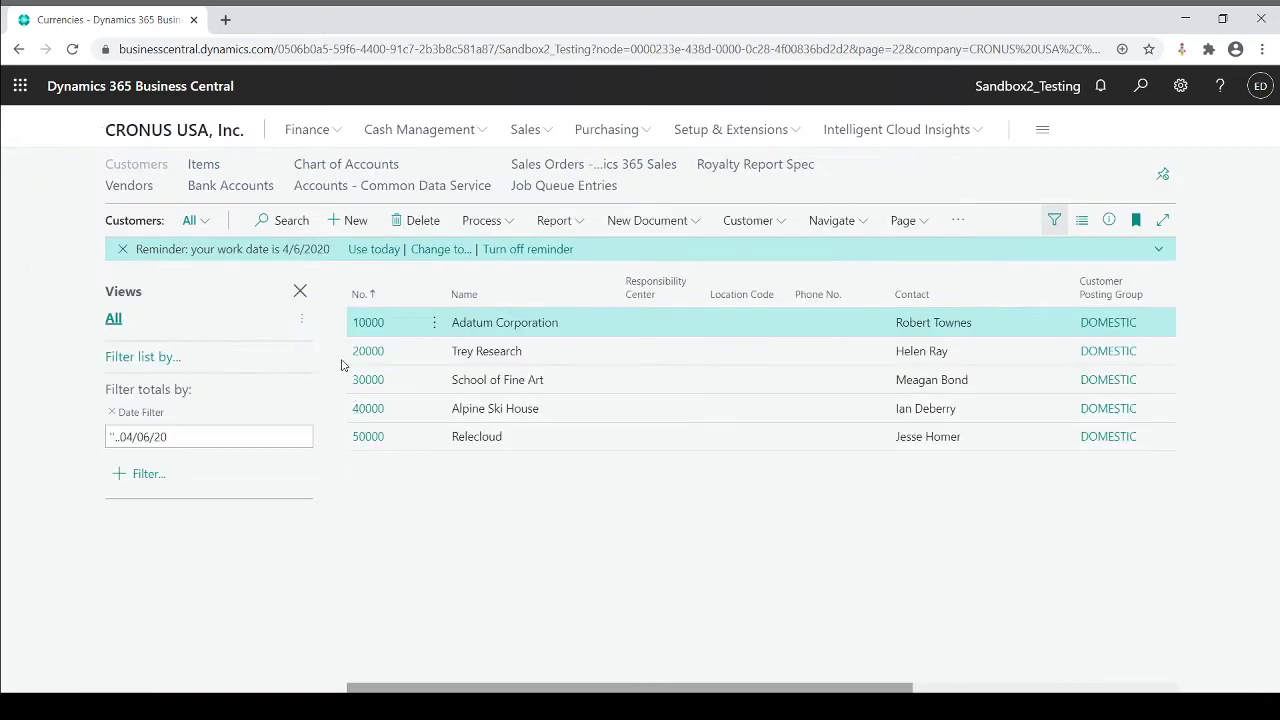
# Step: Open the exchange rates of the Canadian dollar from the currency list
pyautogui.click(311, 130)
pyautogui.click(597, 212)
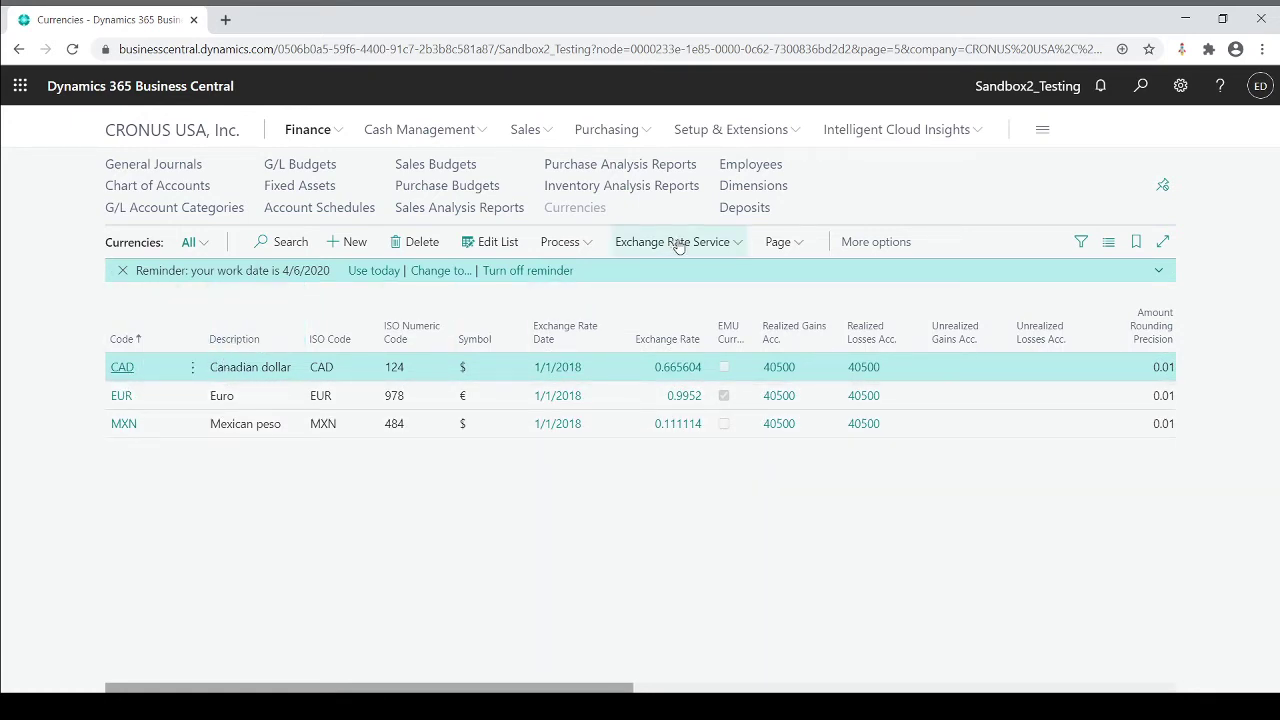
pyautogui.click(730, 249)
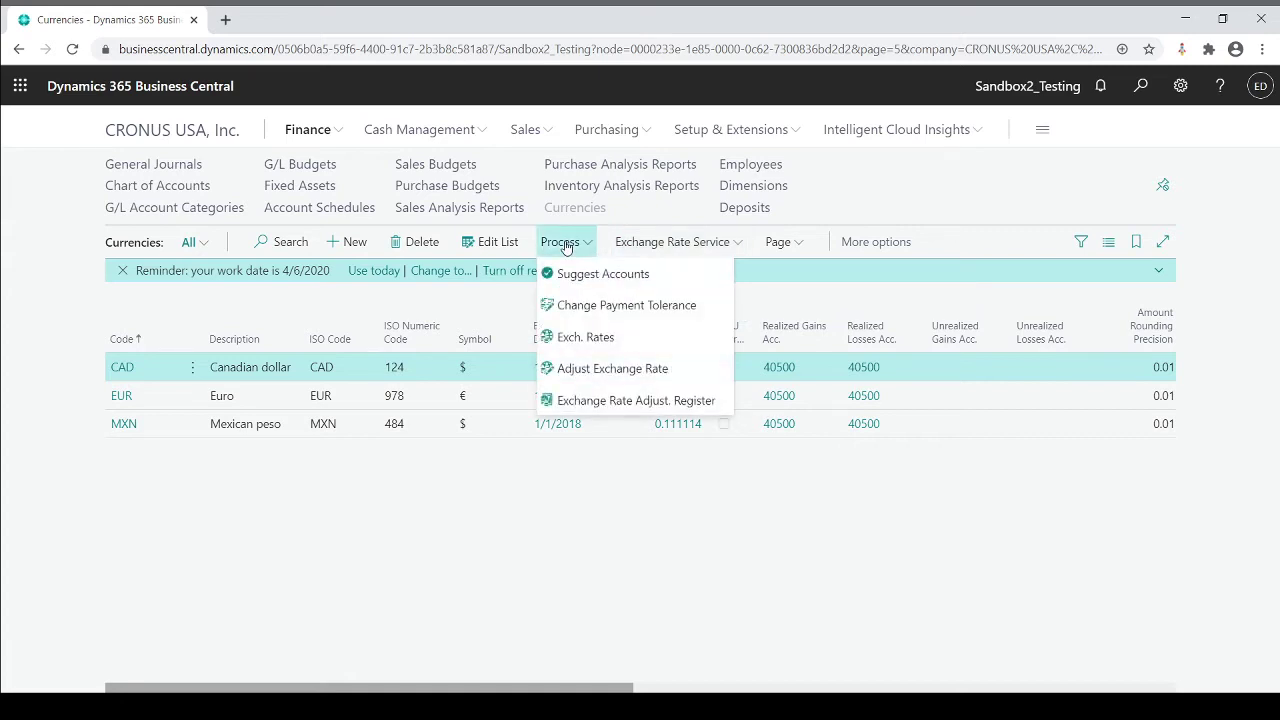
pyautogui.click(576, 340)
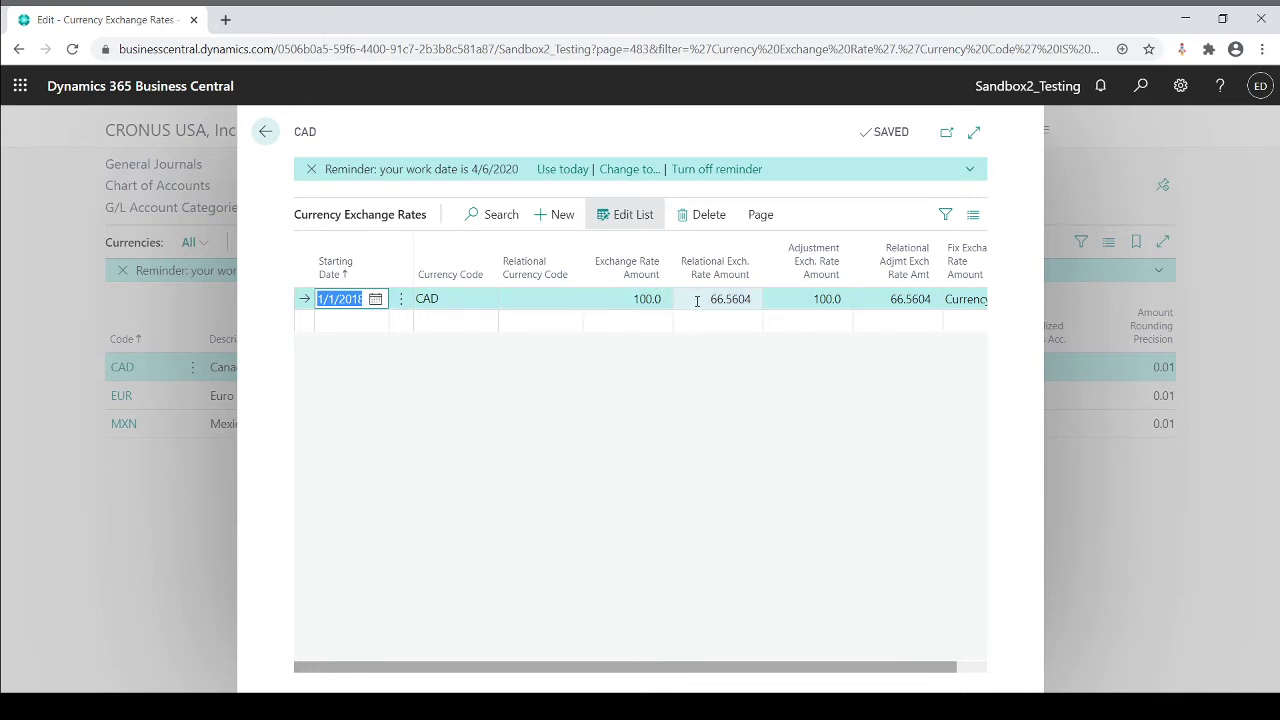
# Step: Add a new CAD exchange rate line with the starting date 2/1/2018
pyautogui.click(357, 321)
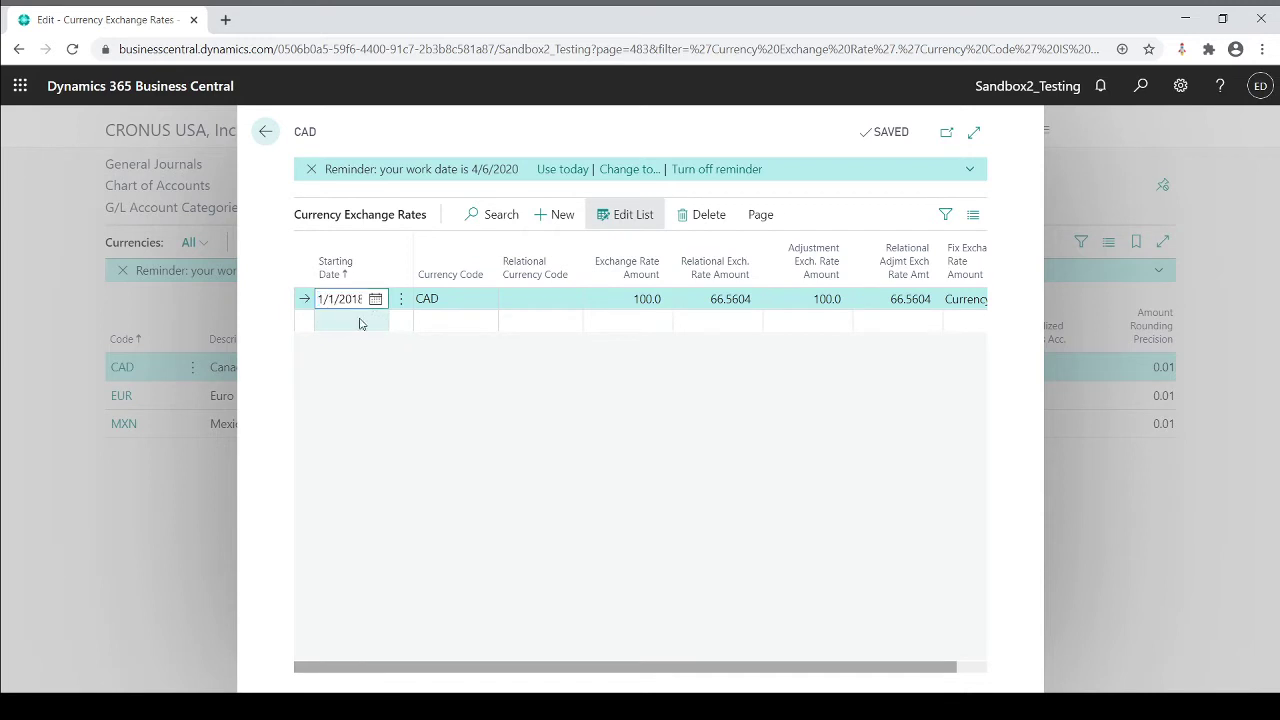
pyautogui.click(372, 322)
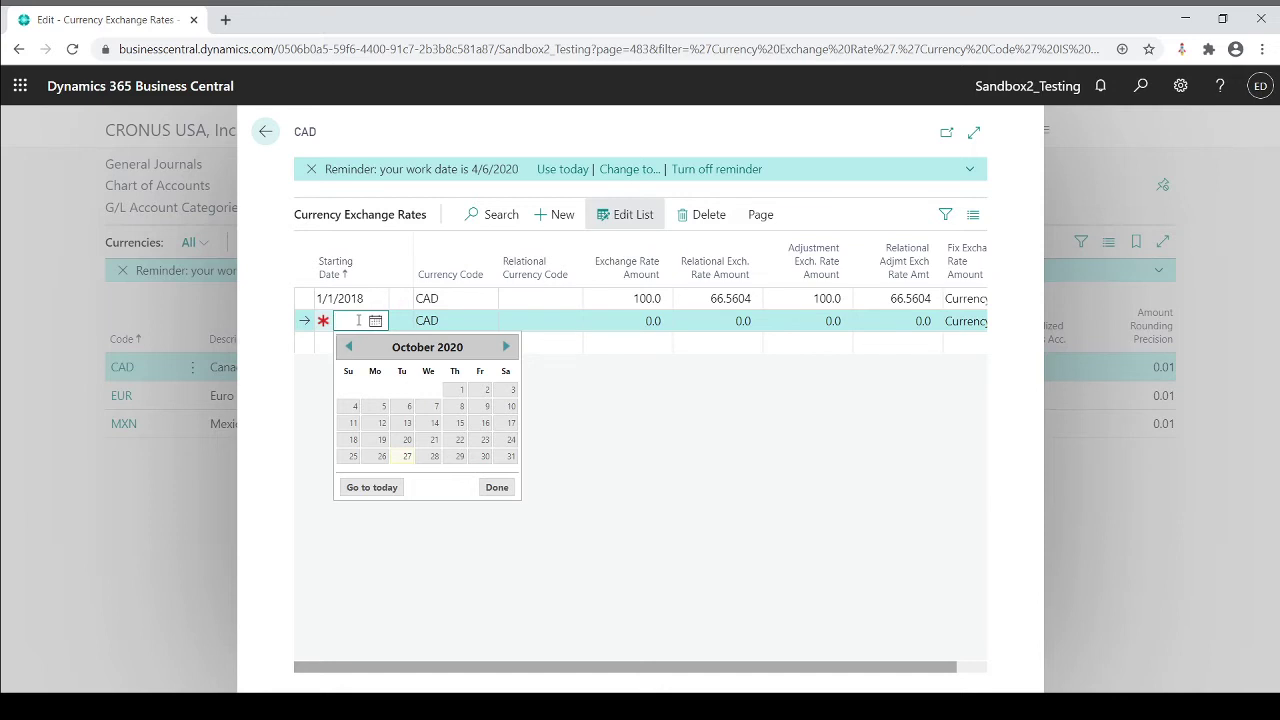
pyautogui.write('02012021')
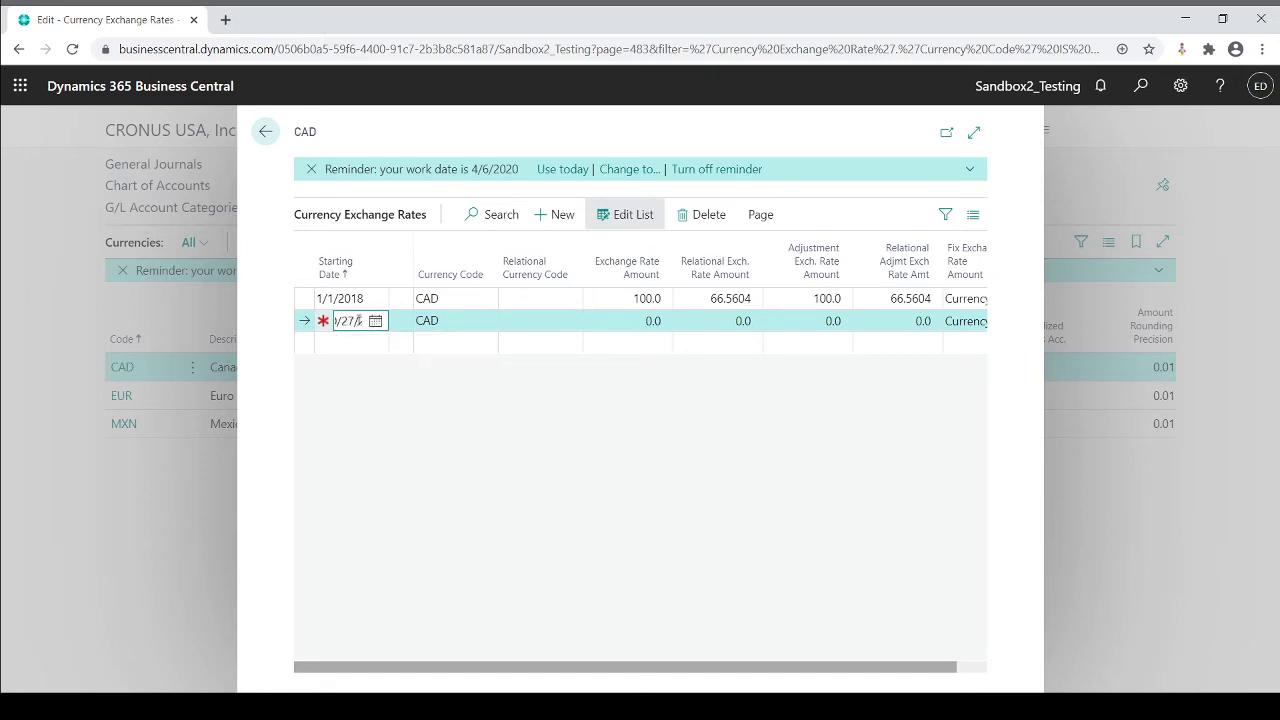
pyautogui.press('BackSpace')
pyautogui.press('BackSpace')
pyautogui.press('BackSpace')
pyautogui.press('BackSpace')
pyautogui.press('BackSpace')
pyautogui.press('BackSpace')
pyautogui.press('BackSpace')
pyautogui.press('BackSpace')
pyautogui.press('BackSpace')
pyautogui.write('01/')
pyautogui.press('BackSpace')
pyautogui.press('BackSpace')
pyautogui.press('BackSpace')
pyautogui.write('02/0')
pyautogui.write('1/2')
pyautogui.write('018')
pyautogui.press('Tab')
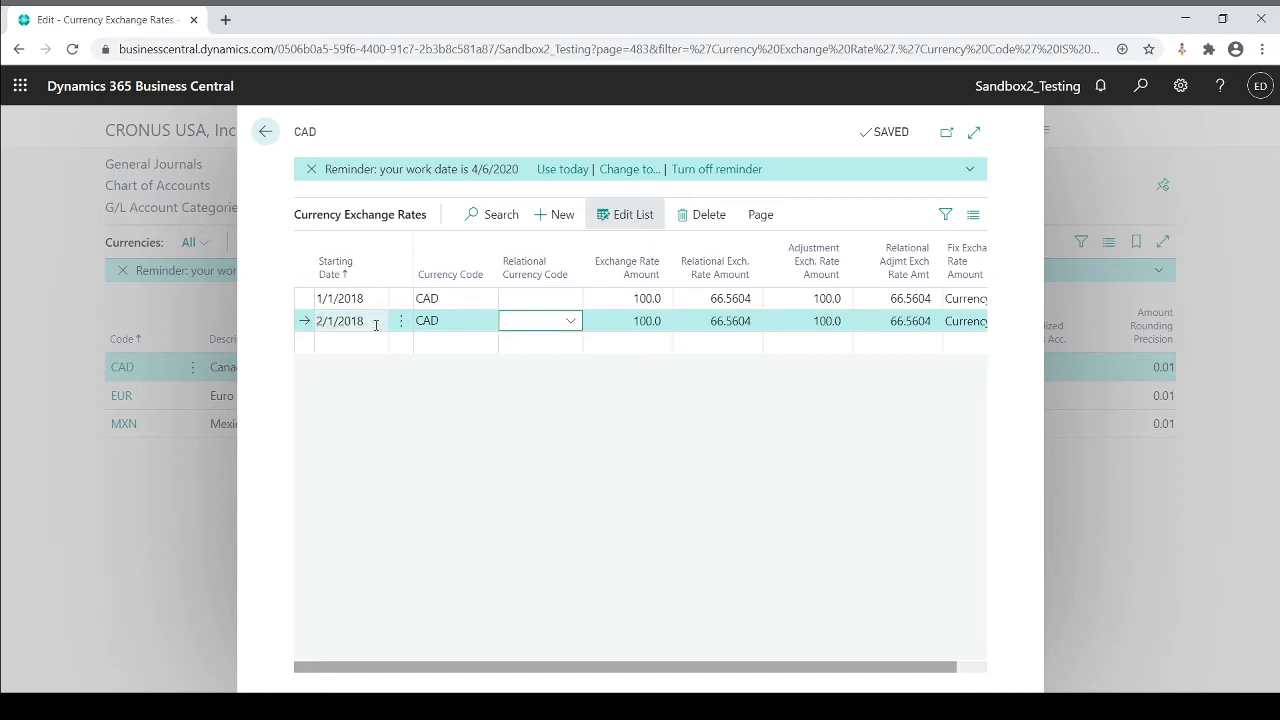
# Step: Set the relational exchange rate amount and the relational adjustment rate amount of the 2/1/2018 CAD line to 68.54
pyautogui.press('Tab')
pyautogui.press('Tab')
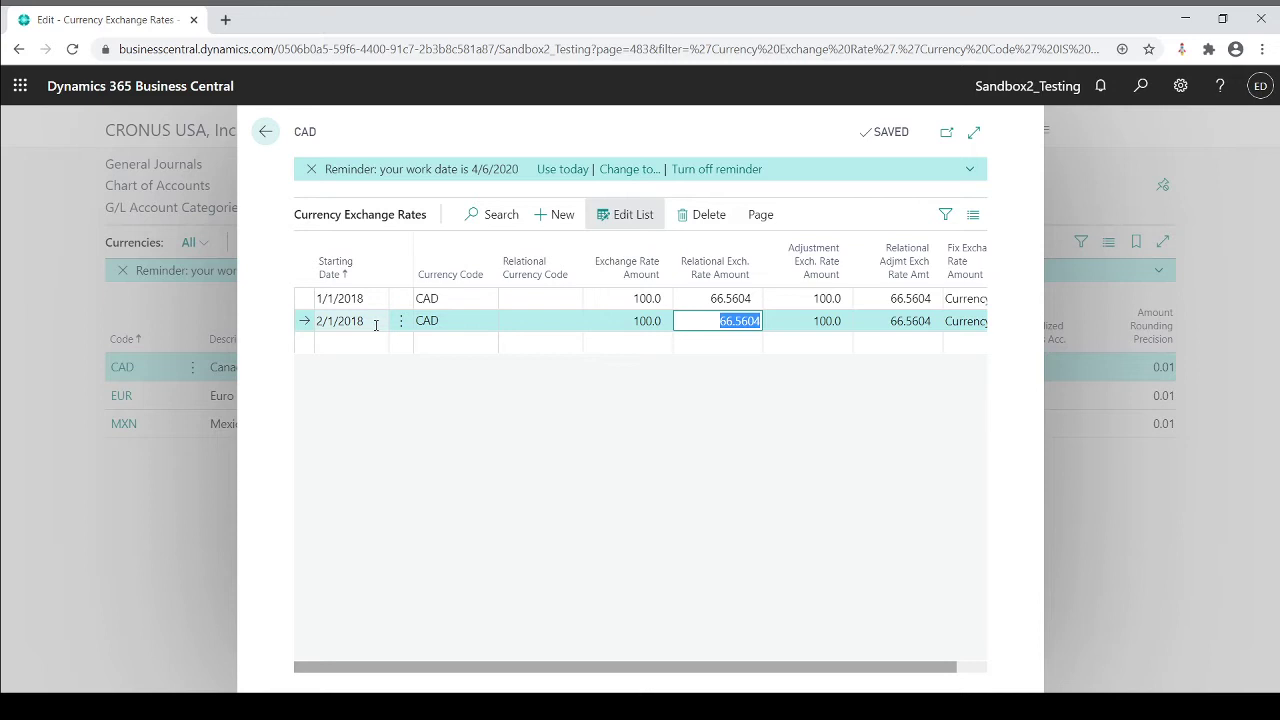
pyautogui.write('687')
pyautogui.write('.')
pyautogui.press('BackSpace')
pyautogui.press('BackSpace')
pyautogui.write('.54')
pyautogui.press('Tab')
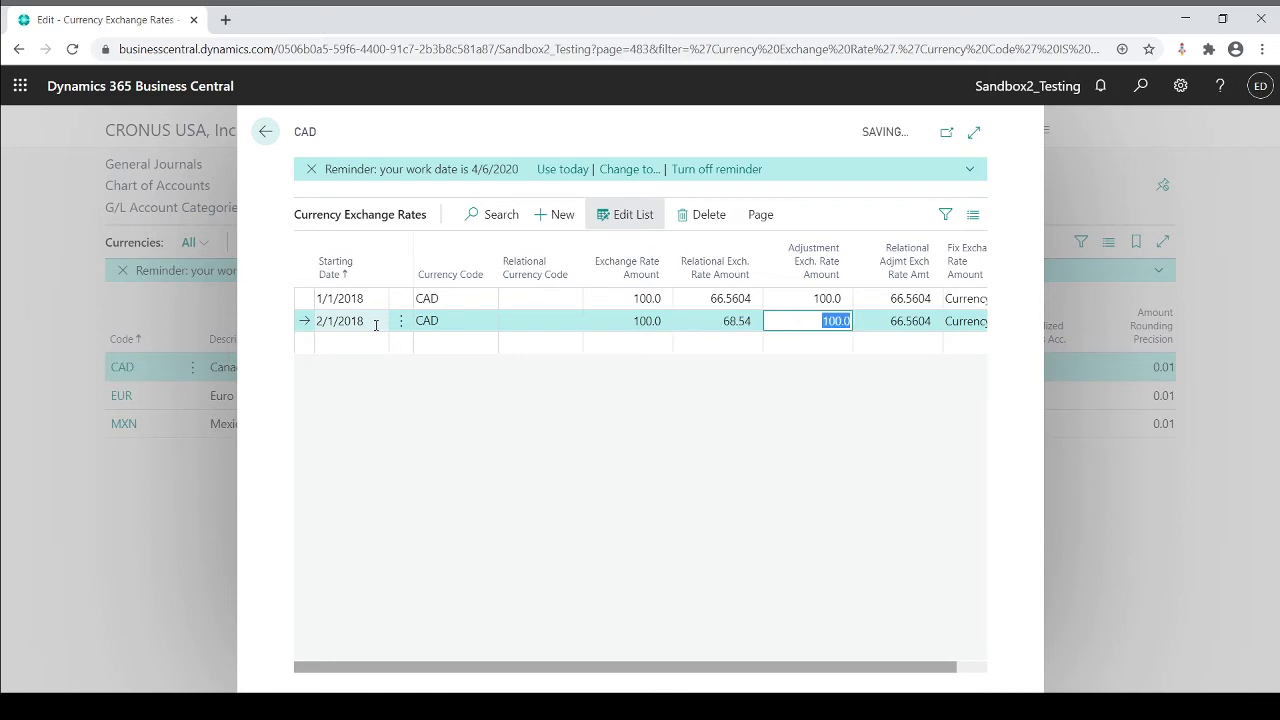
pyautogui.press('Tab')
pyautogui.write('68.54')
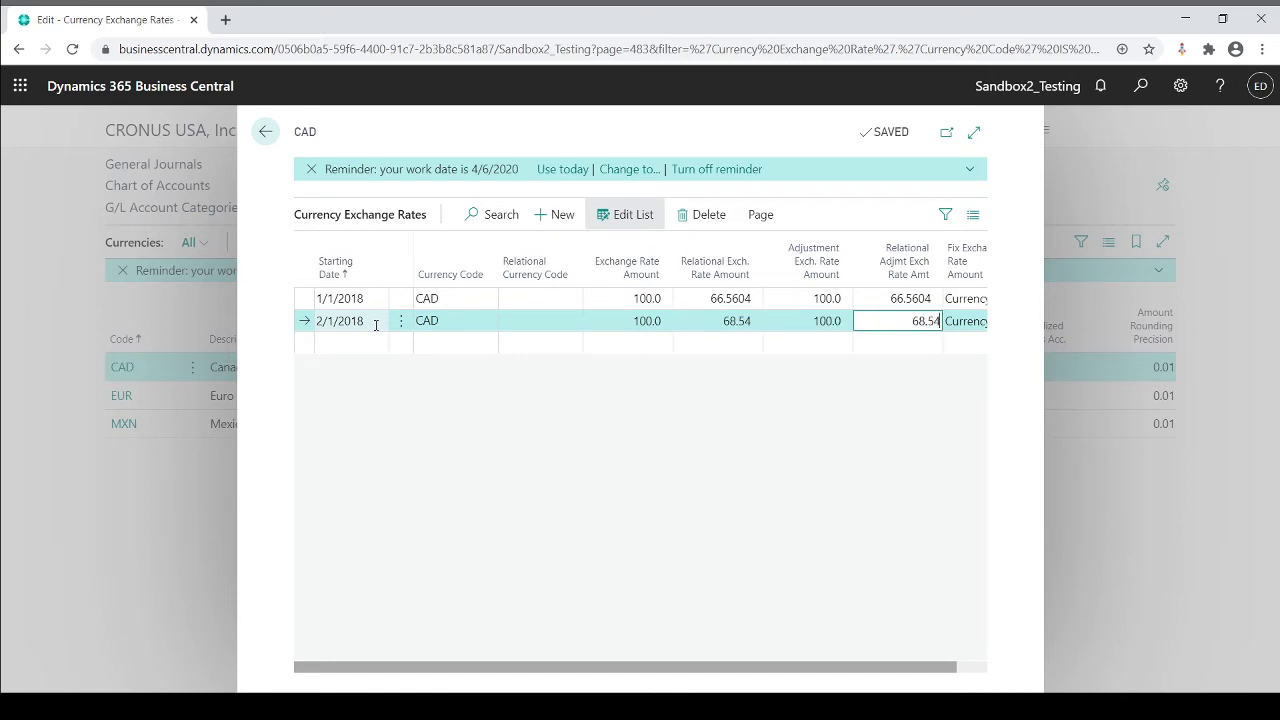
pyautogui.press('Tab')
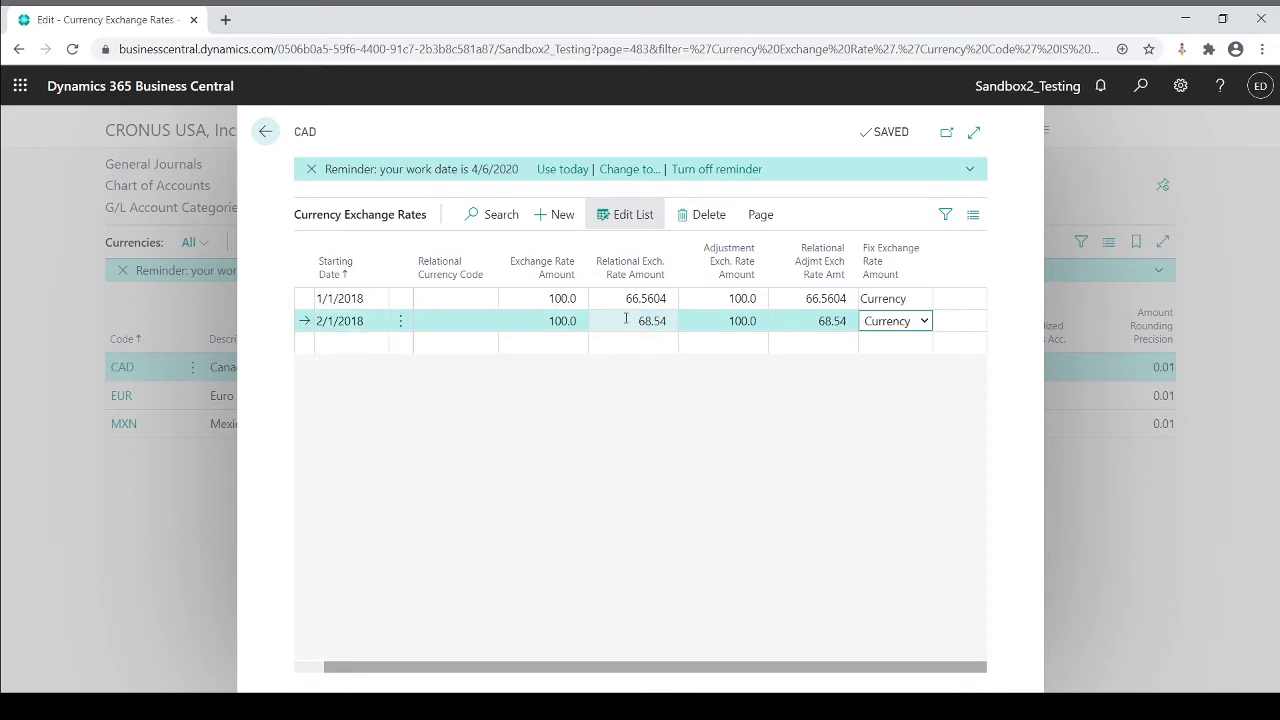
# Step: Check the adjustment rate amounts and the fix exchange rate setting of the 2/1/2018 CAD line
pyautogui.moveTo(714, 274)
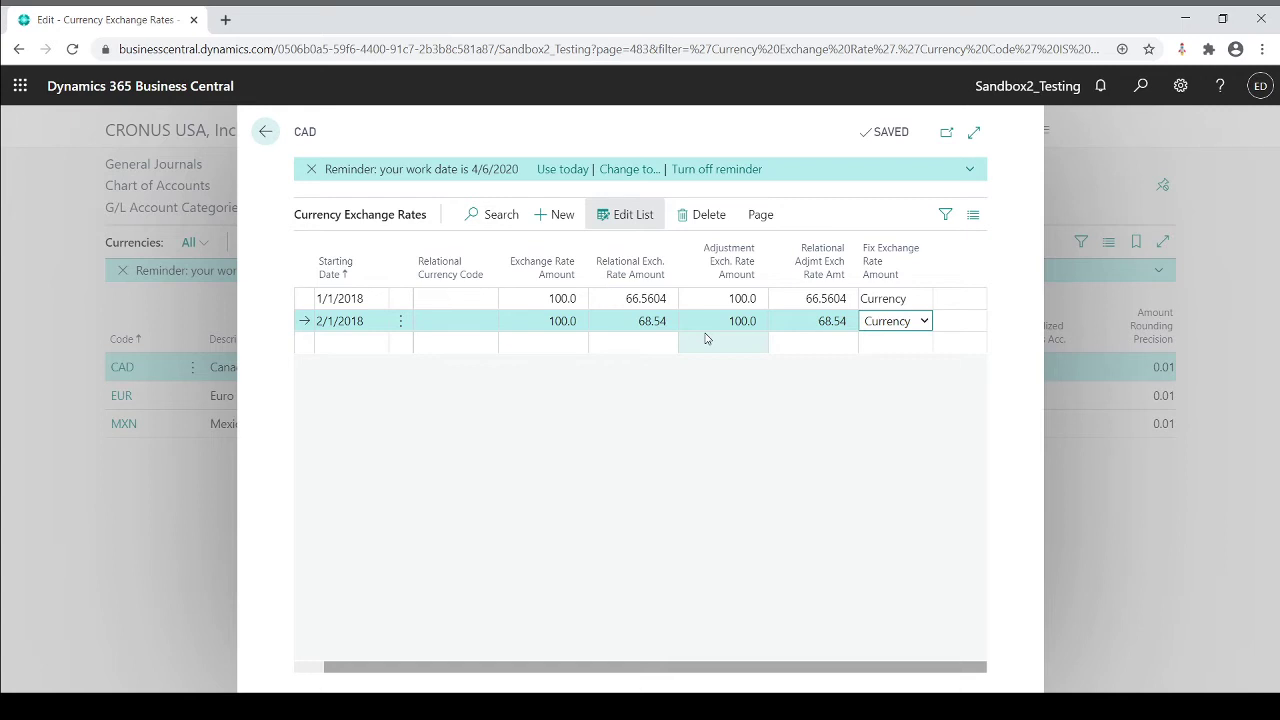
pyautogui.click(790, 320)
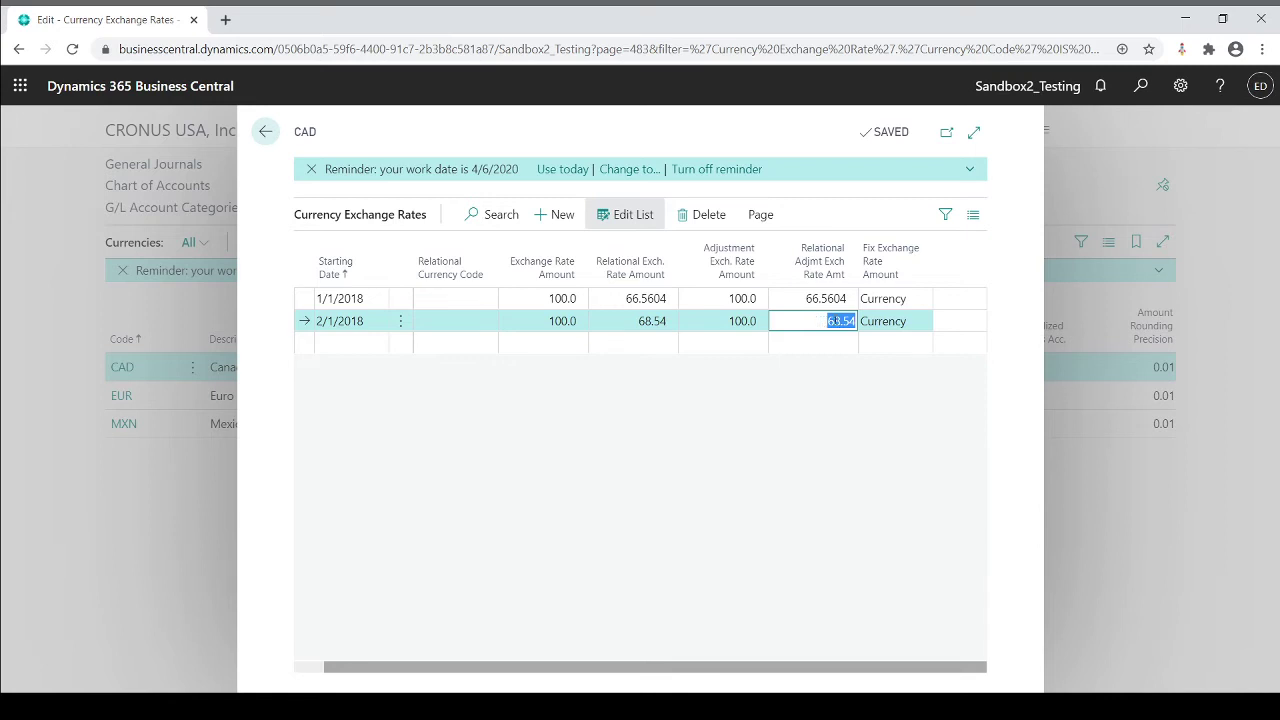
pyautogui.click(900, 322)
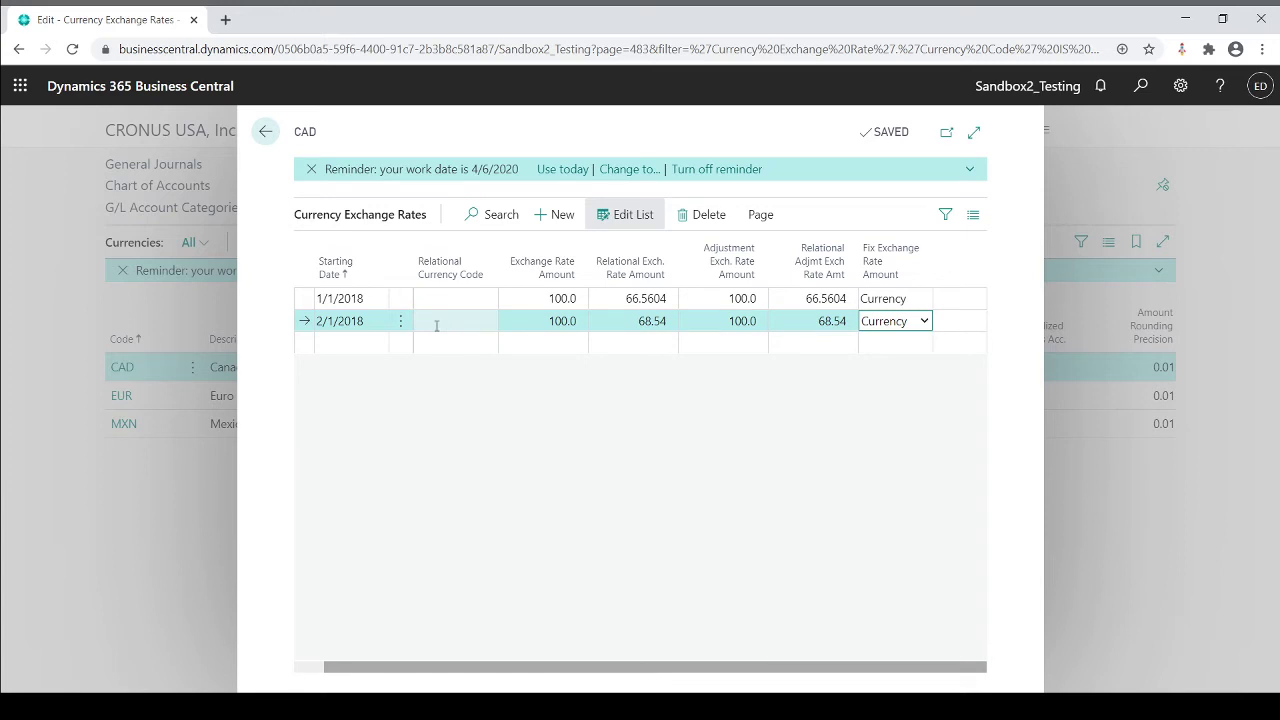
# Step: Return to the currency list and open the exchange rates of the euro
pyautogui.click(266, 134)
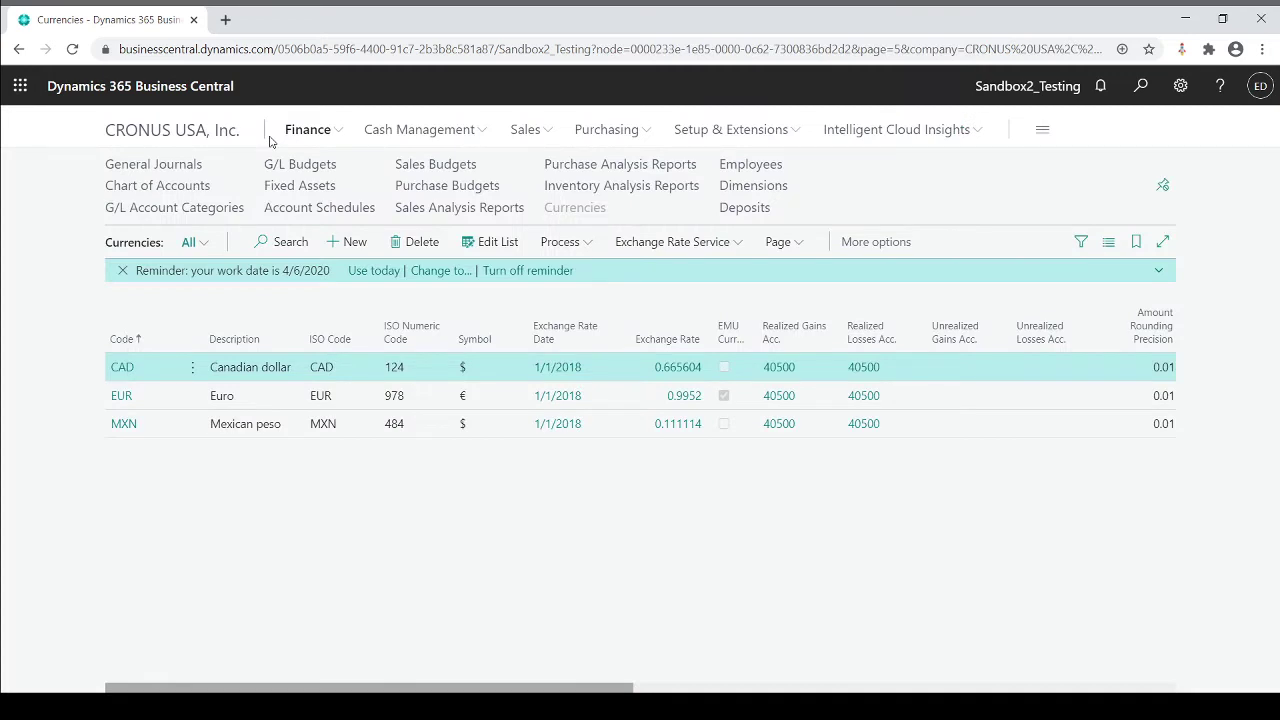
pyautogui.click(221, 401)
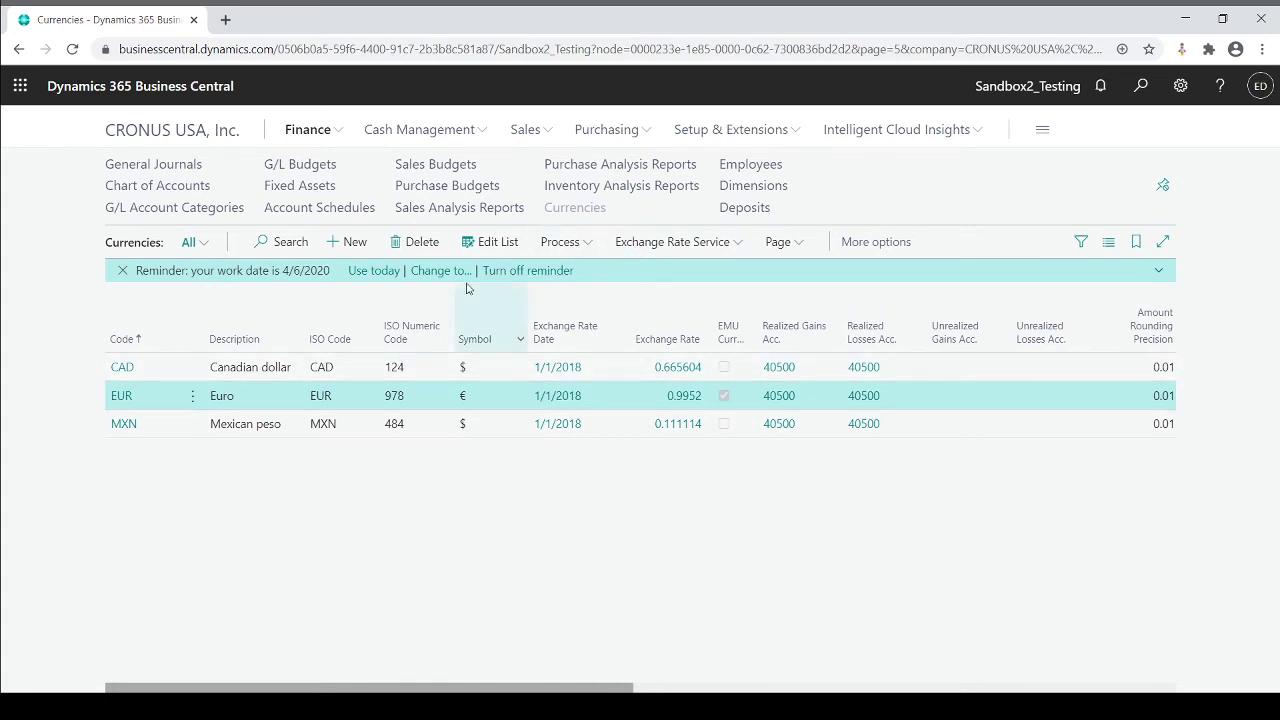
pyautogui.click(552, 242)
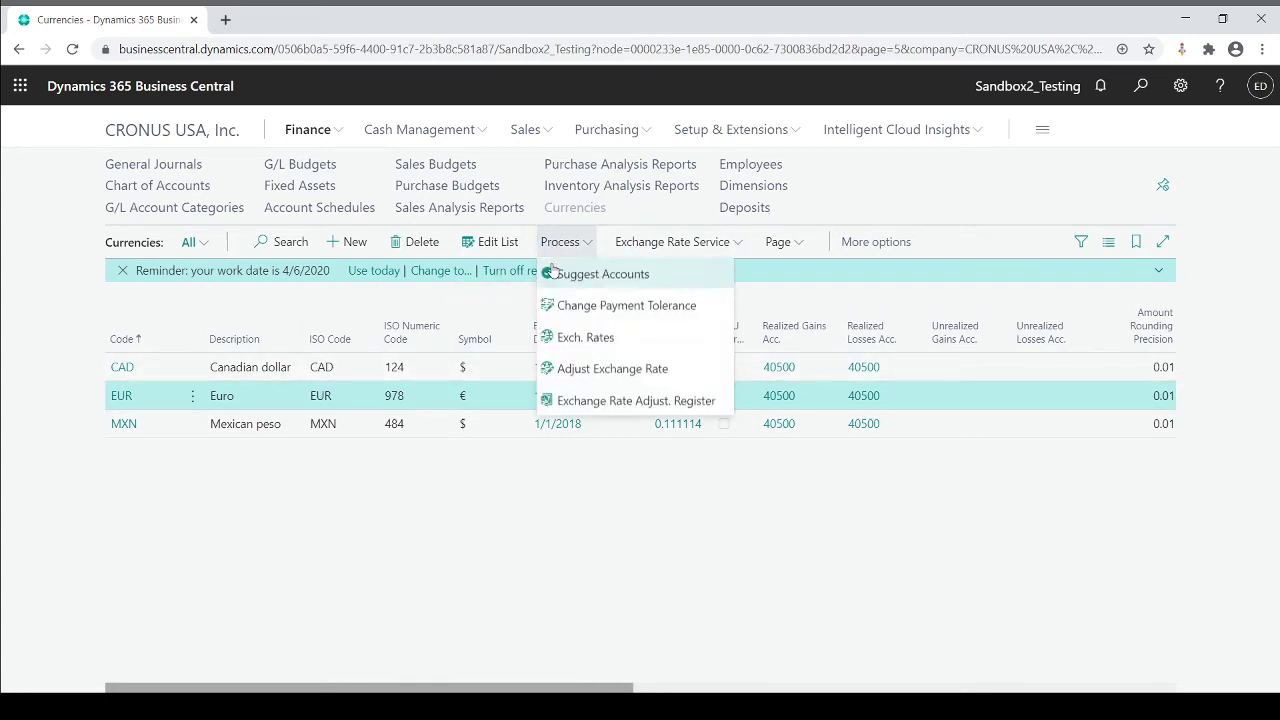
pyautogui.click(574, 340)
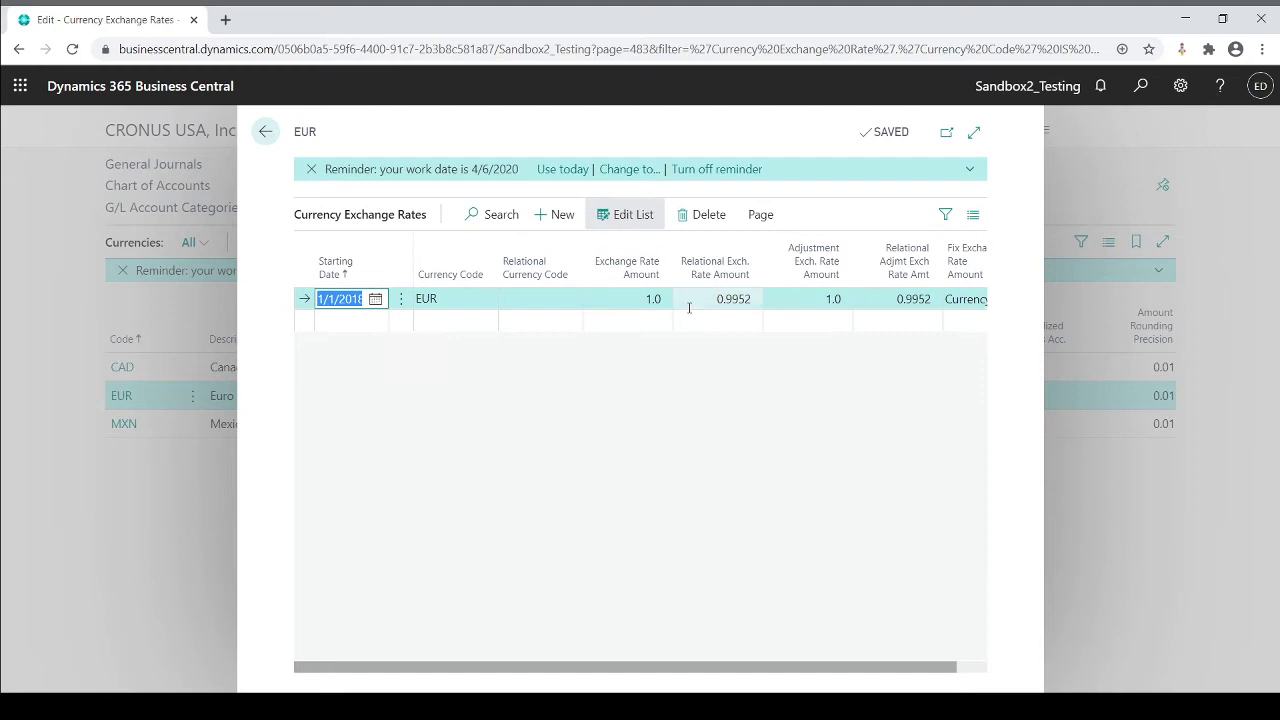
# Step: Check the exchange rate amounts and the starting date of the 1/1/2018 EUR line
pyautogui.click(338, 322)
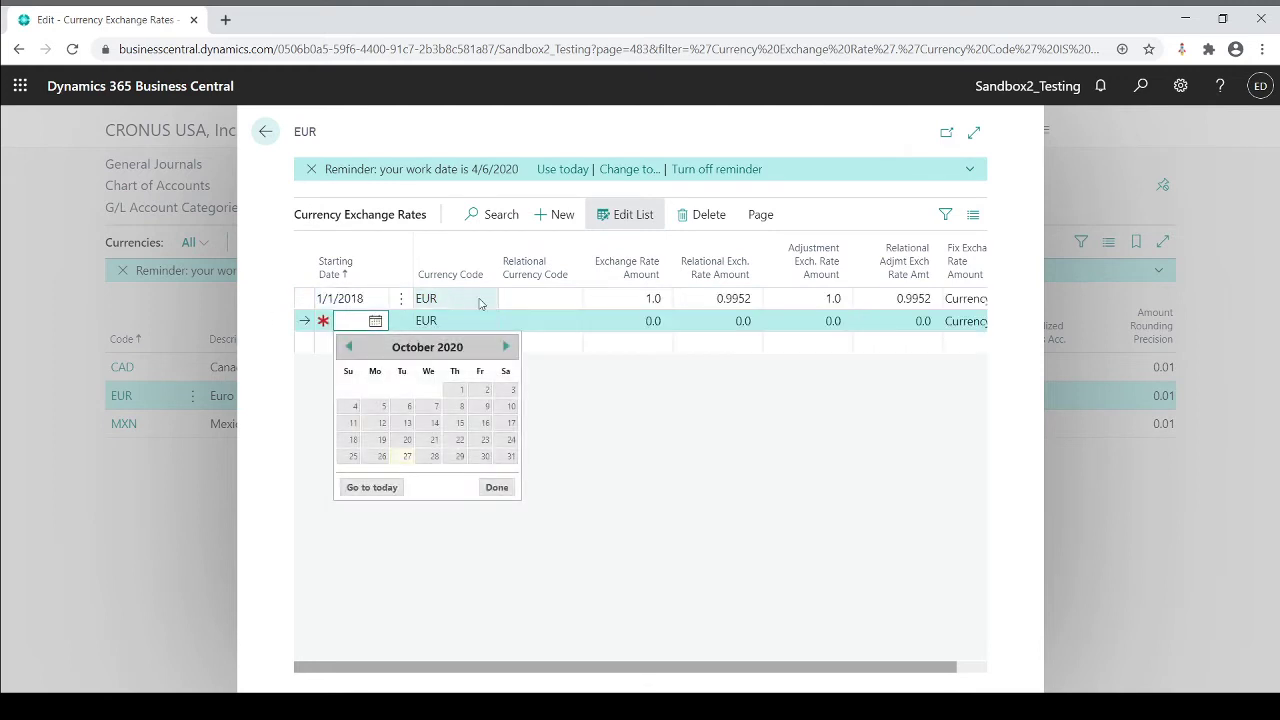
pyautogui.click(631, 300)
pyautogui.click(727, 298)
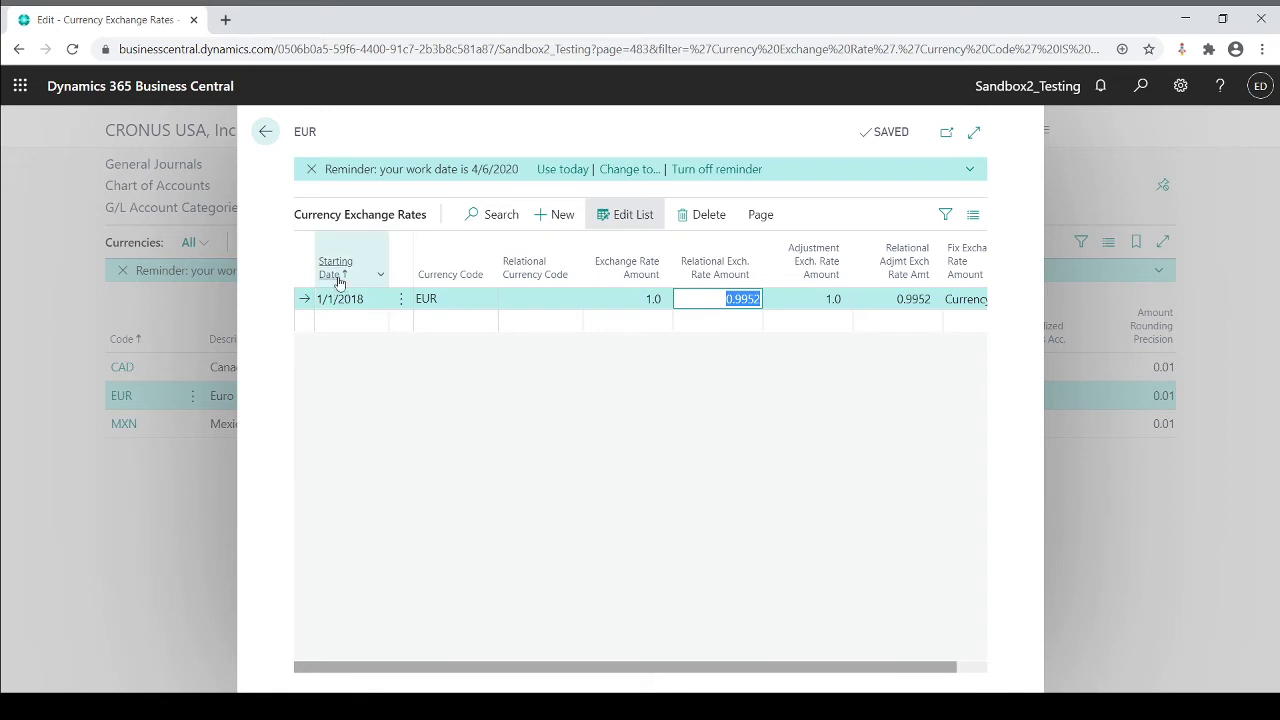
pyautogui.moveTo(336, 283)
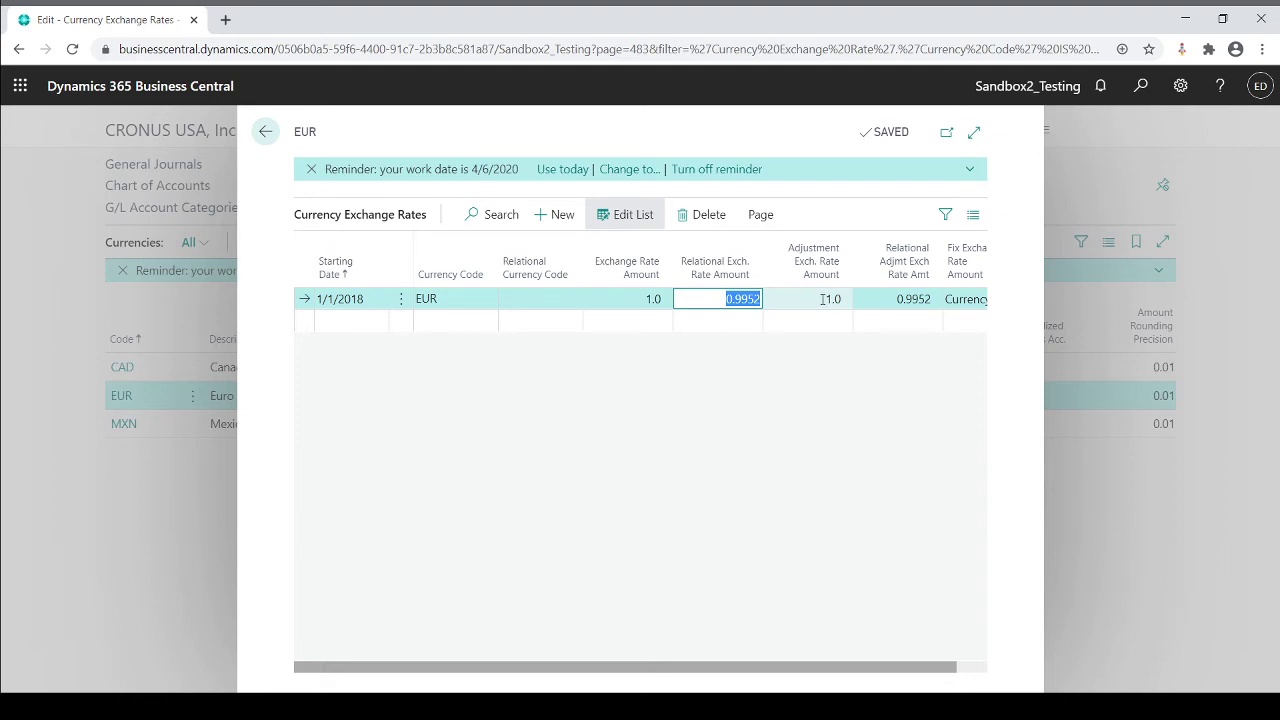
# Step: Add a new EUR exchange rate line with the starting date 2/1/2018
pyautogui.click(327, 321)
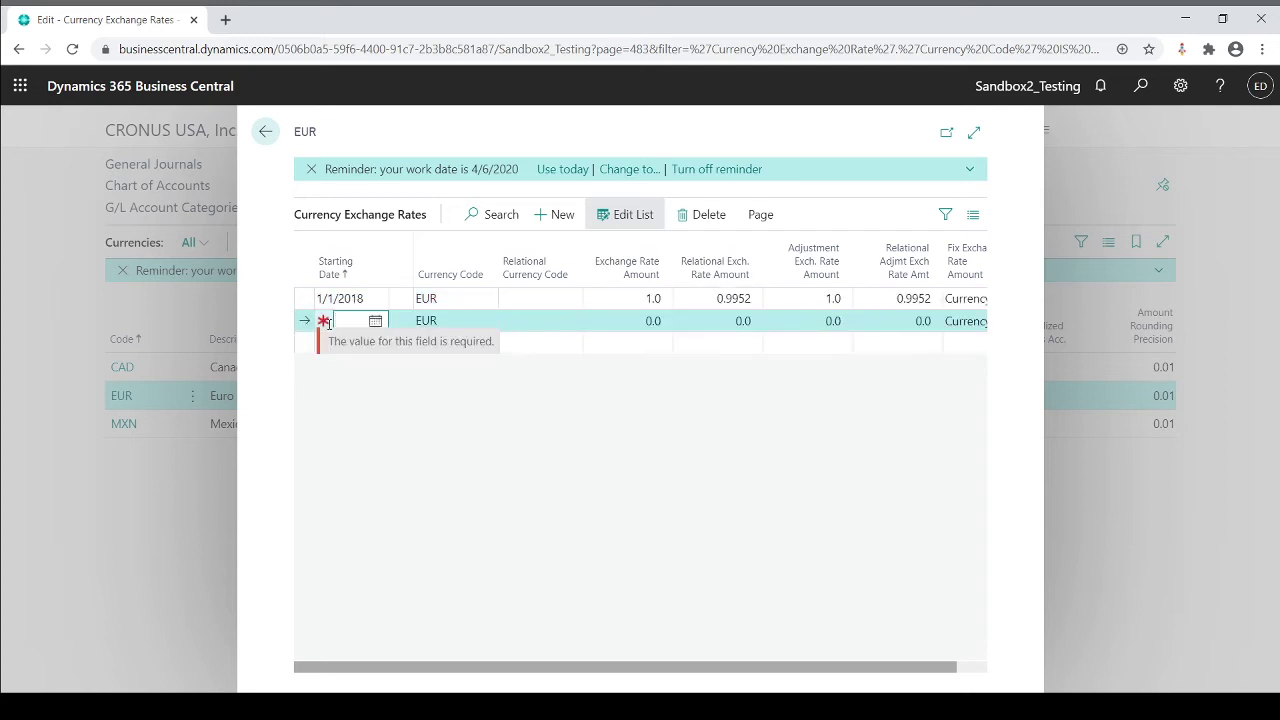
pyautogui.write('02/01/')
pyautogui.write('2018')
pyautogui.press('Tab')
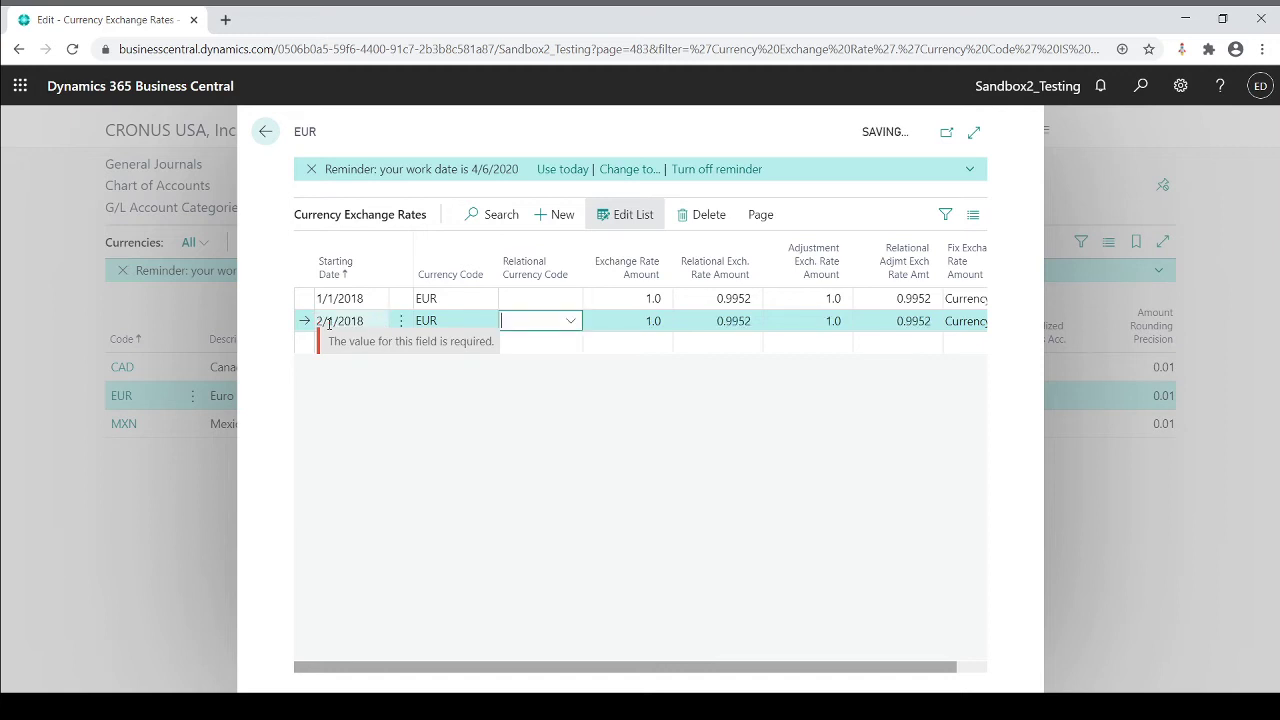
# Step: Set the relational exchange rate amount and the relational adjustment rate amount of the 2/1/2018 EUR line to 0.9725
pyautogui.press('Tab')
pyautogui.press('Tab')
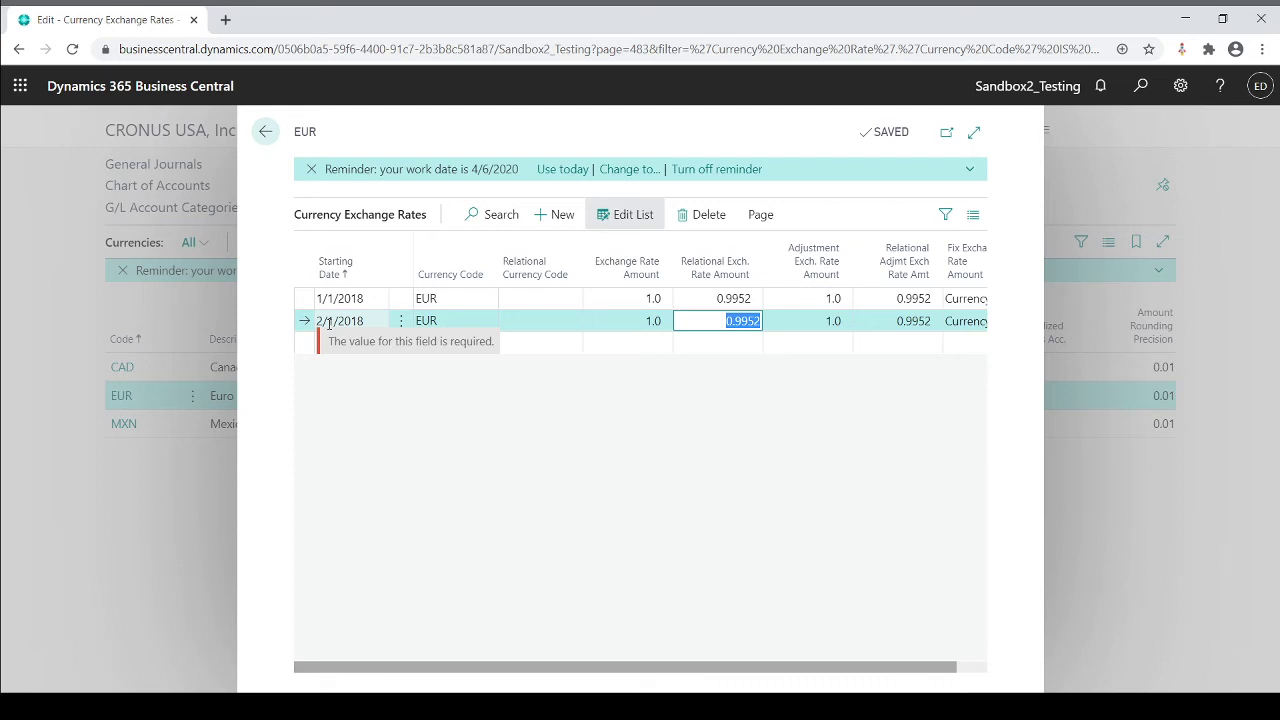
pyautogui.write('.97')
pyautogui.write('.25')
pyautogui.press('BackSpace')
pyautogui.press('BackSpace')
pyautogui.press('BackSpace')
pyautogui.write('25')
pyautogui.press('Tab')
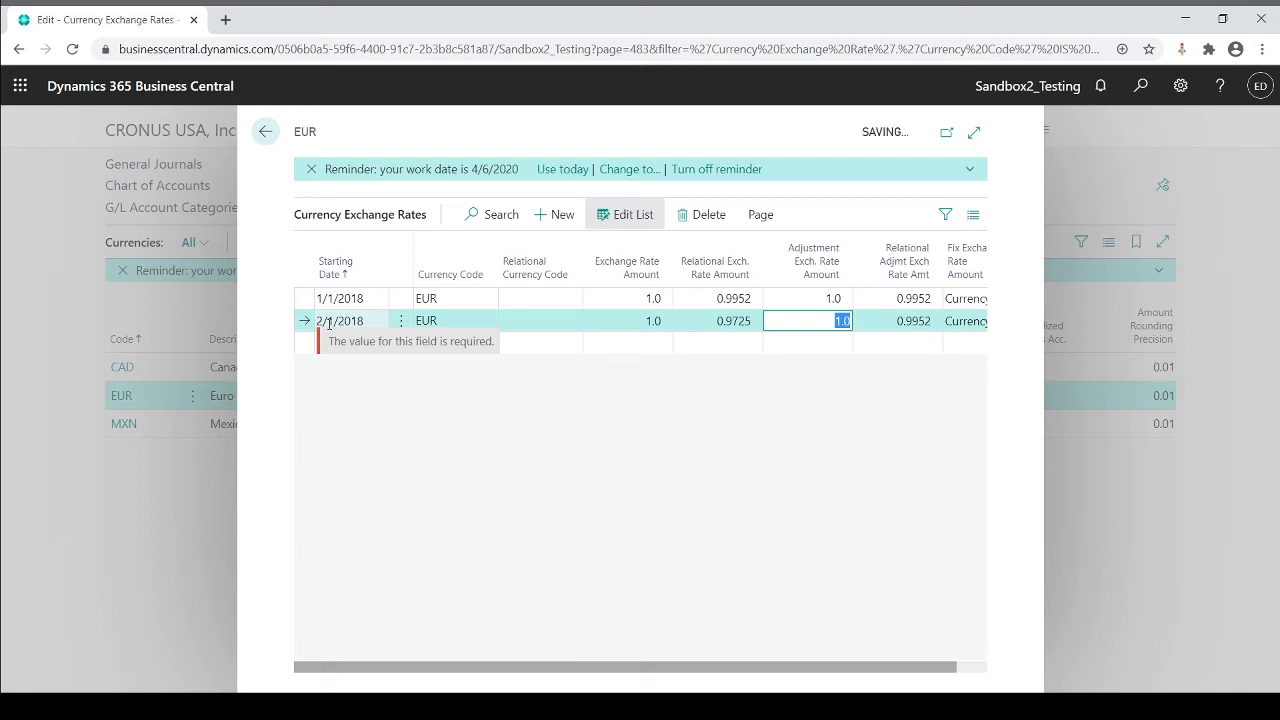
pyautogui.press('Tab')
pyautogui.write('.9725')
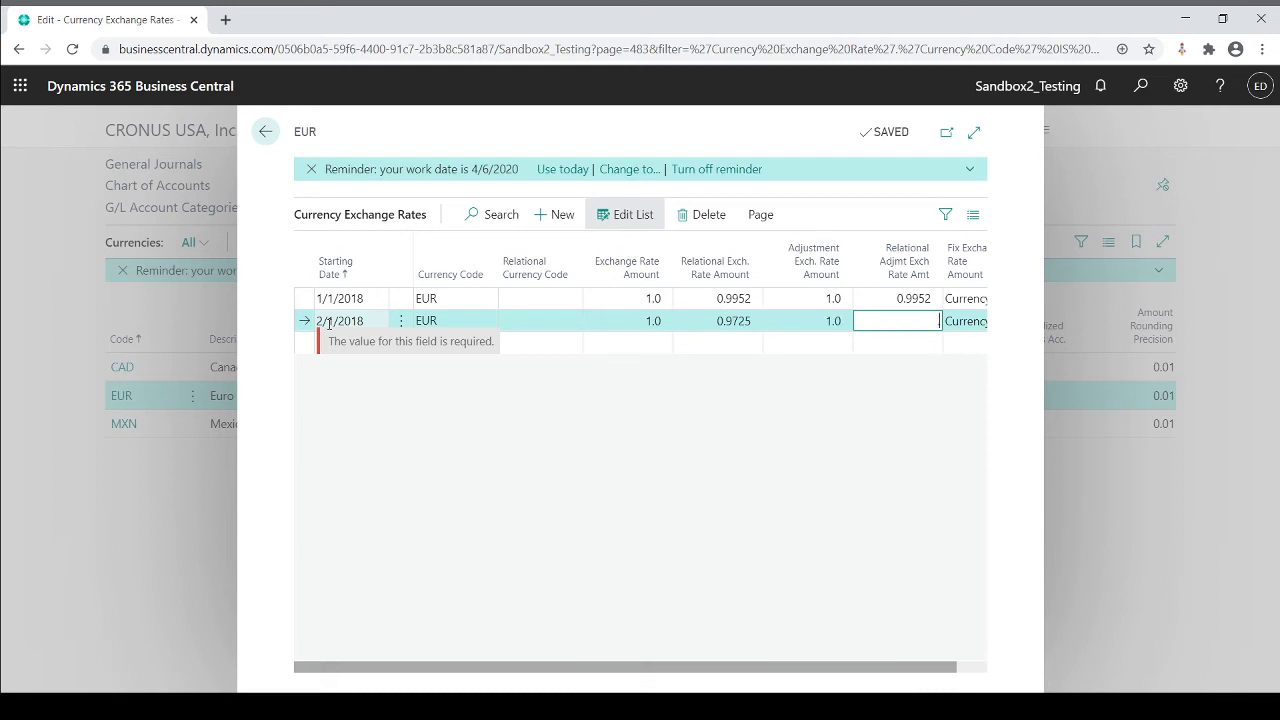
pyautogui.press('Tab')
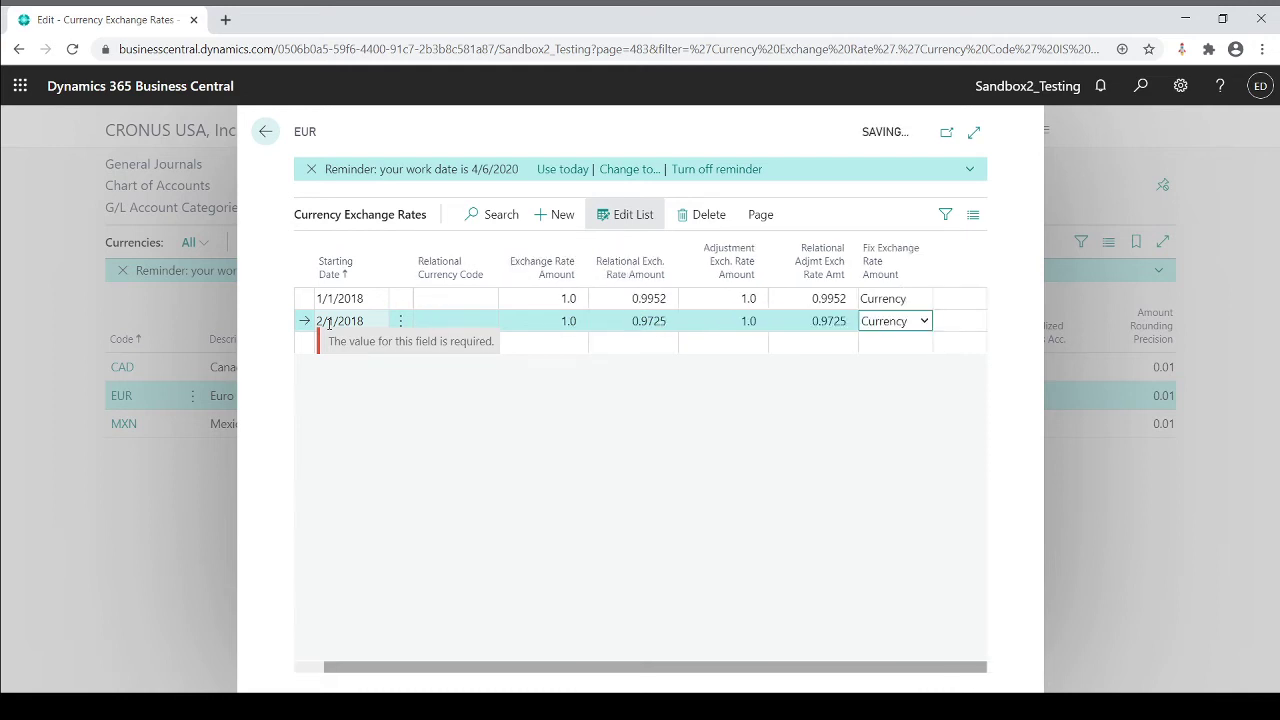
# Step: Compare the starting dates and relational exchange rate amounts of the 1/1/2018 and 2/1/2018 EUR lines
pyautogui.hotkey('shift', 'Tab')
pyautogui.click(329, 323)
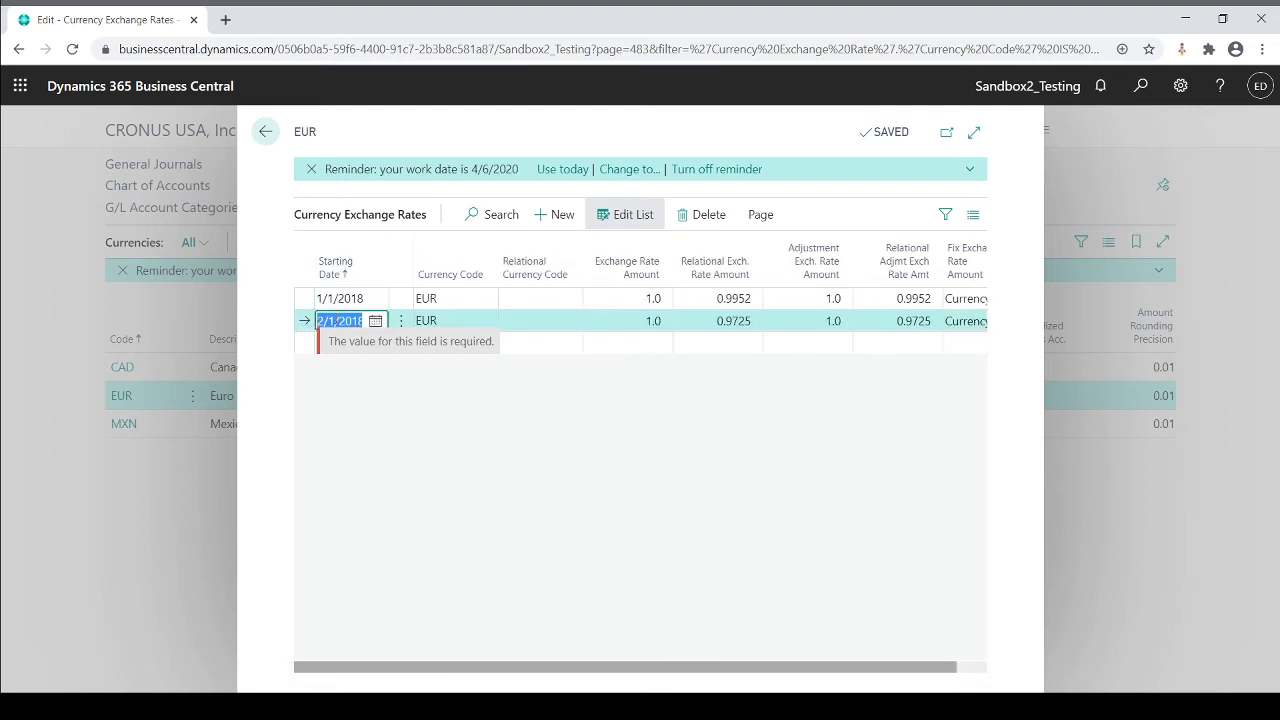
pyautogui.click(742, 321)
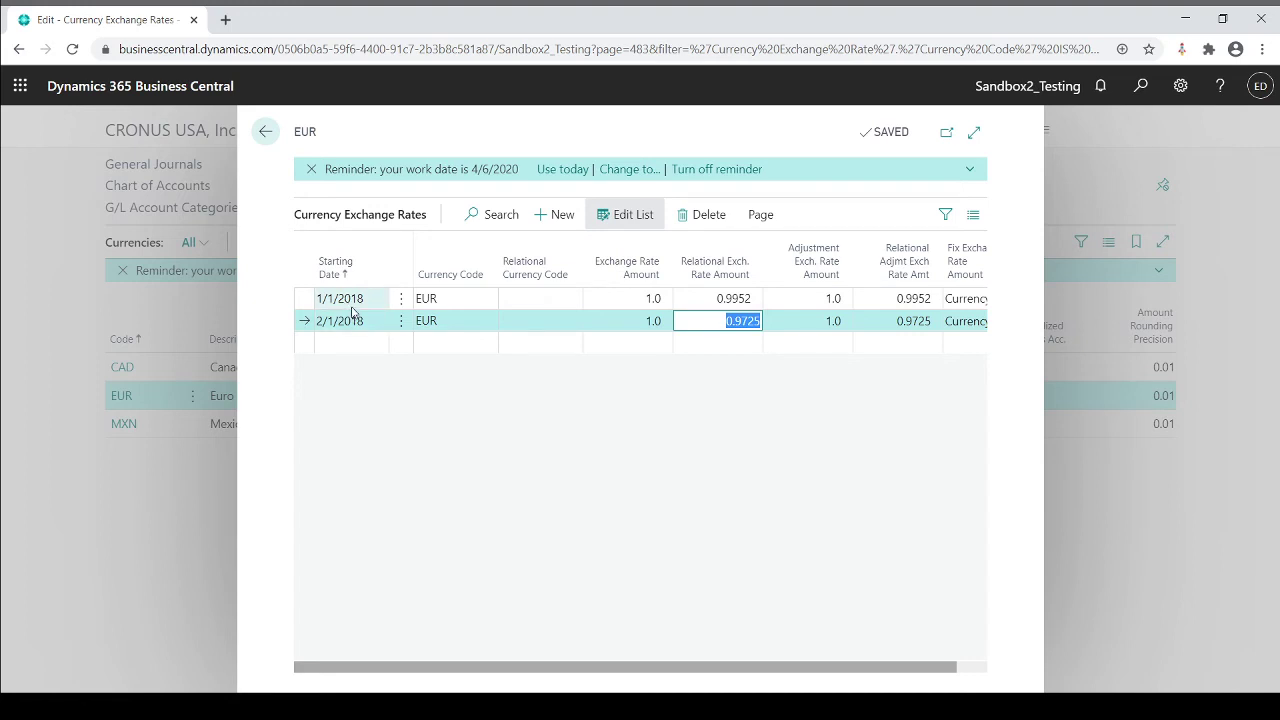
pyautogui.click(704, 313)
pyautogui.click(710, 299)
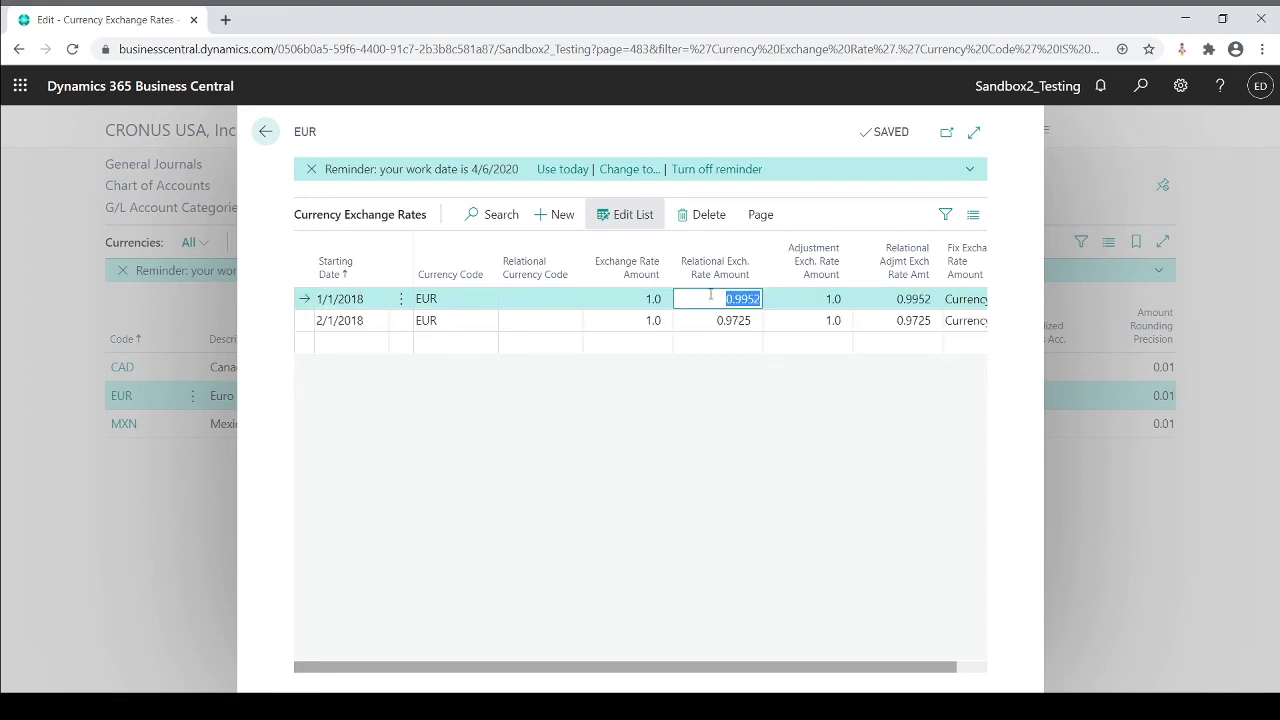
pyautogui.click(374, 321)
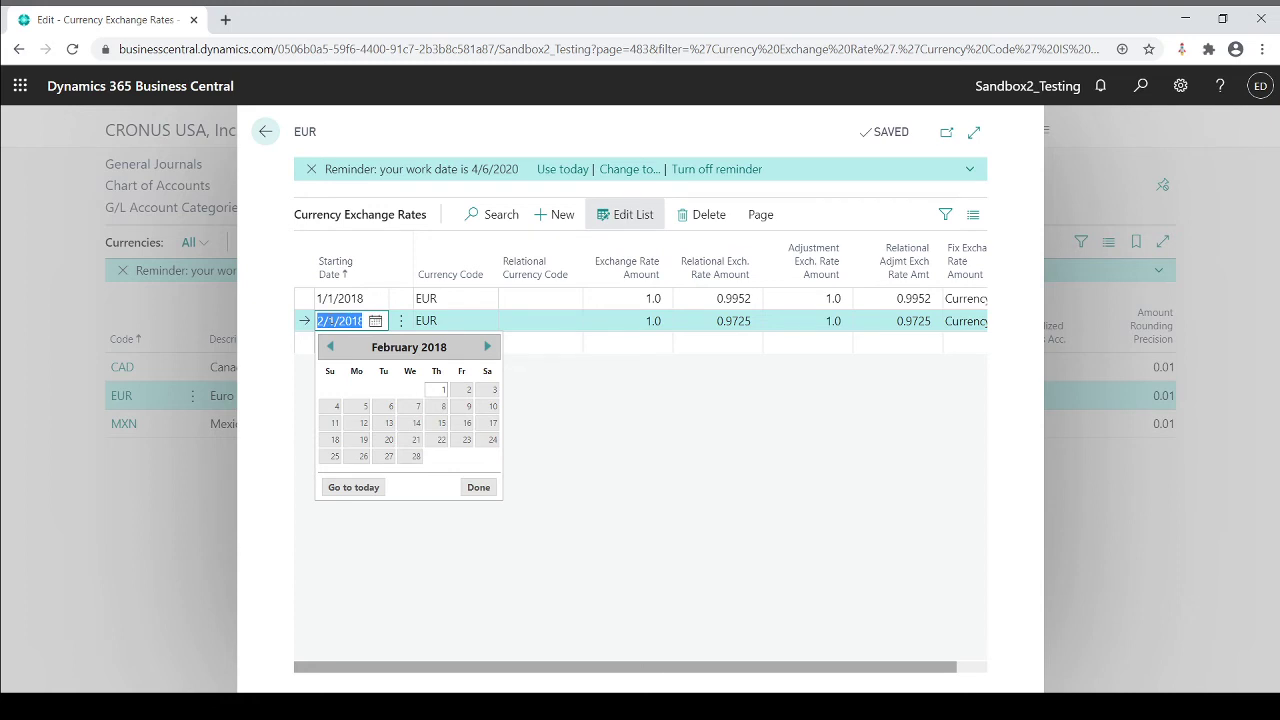
pyautogui.click(704, 316)
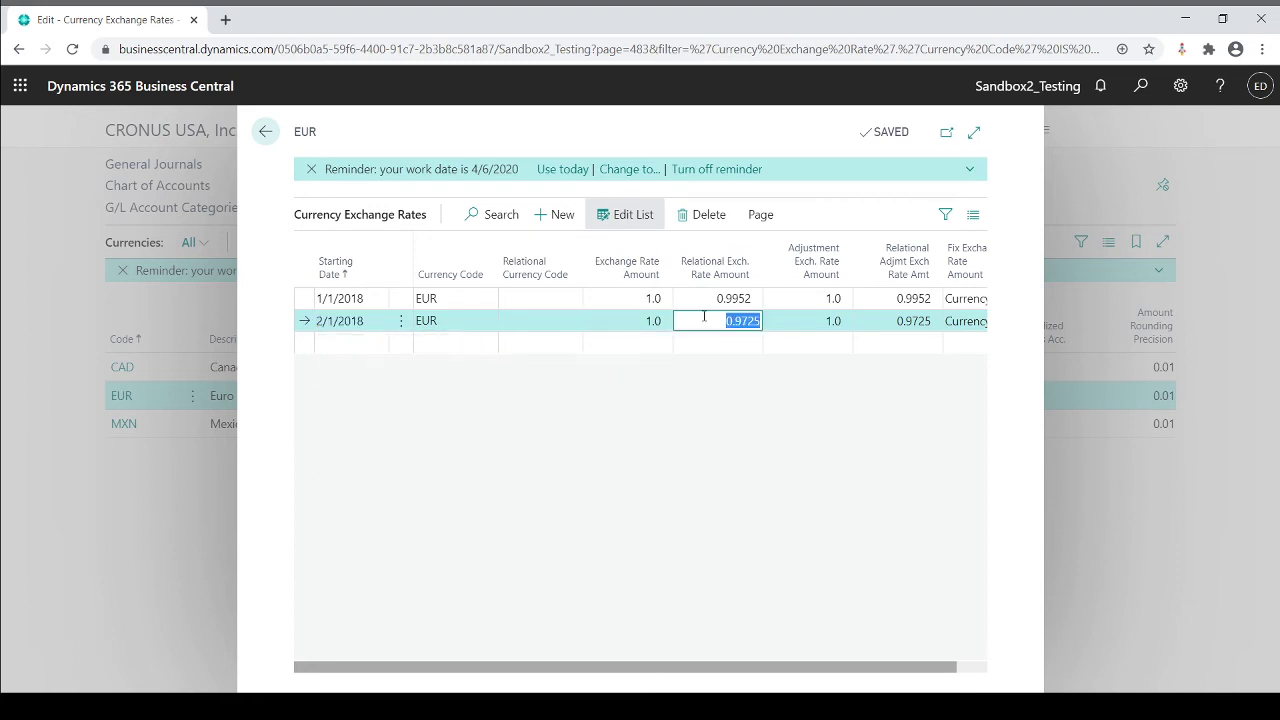
pyautogui.click(705, 299)
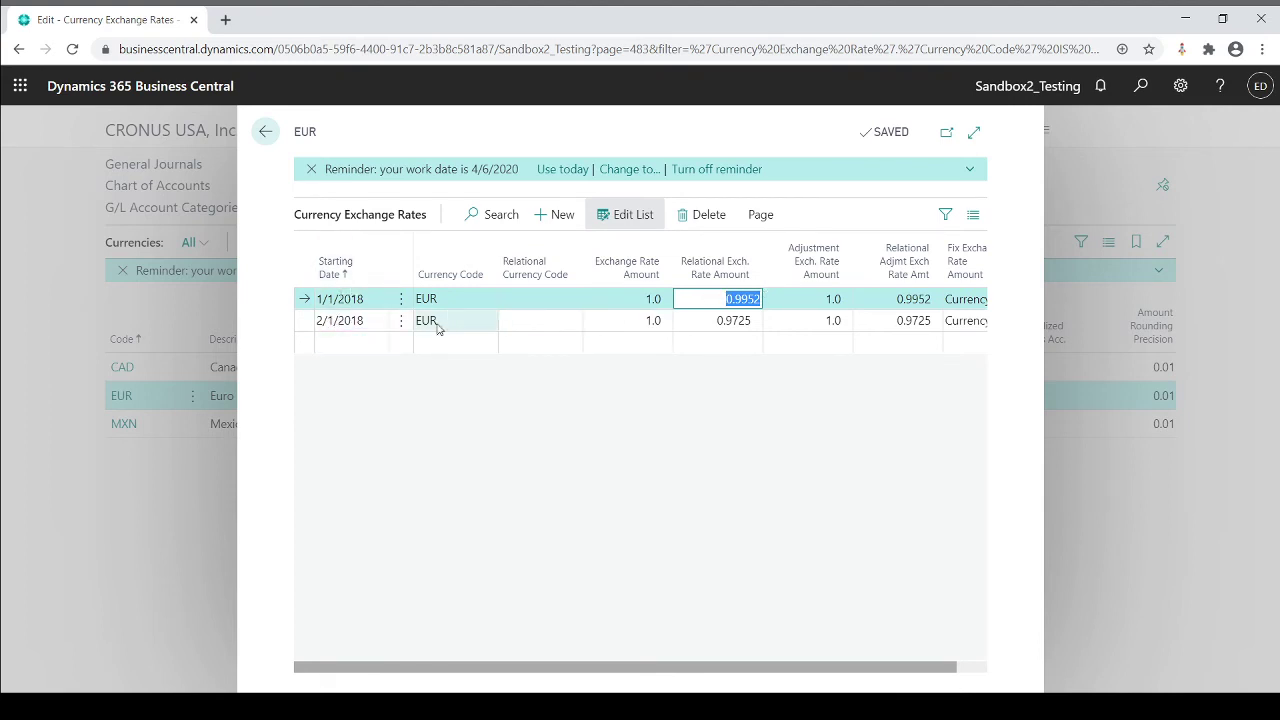
pyautogui.click(698, 321)
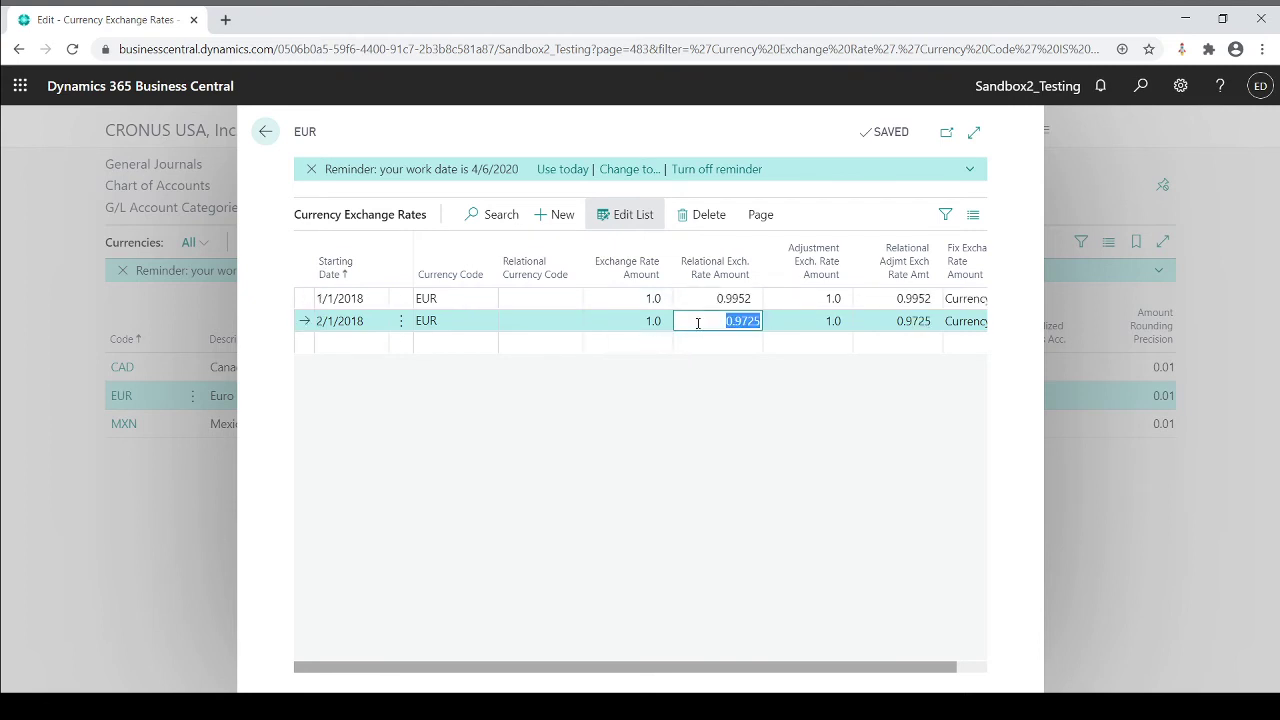
# Step: Add another EUR exchange rate line with the starting date 3/1/2018
pyautogui.click(335, 343)
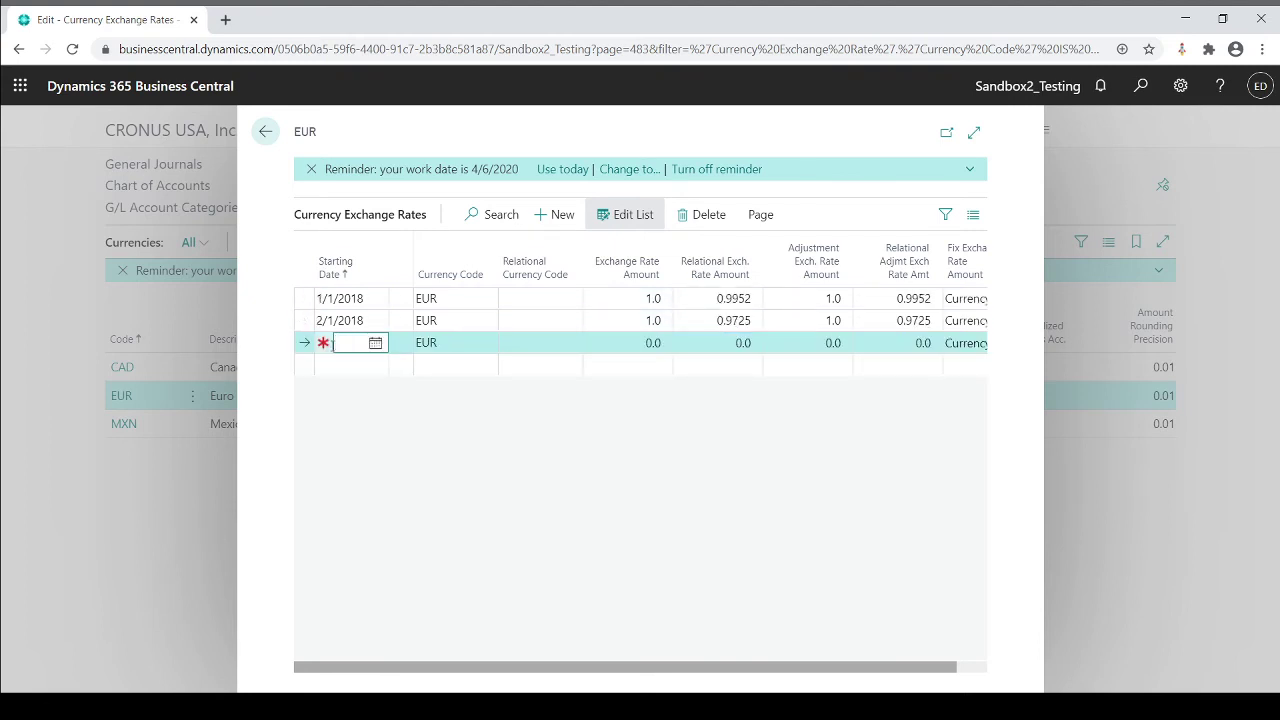
pyautogui.write('03/01/2018')
pyautogui.press('Tab')
pyautogui.press('Tab')
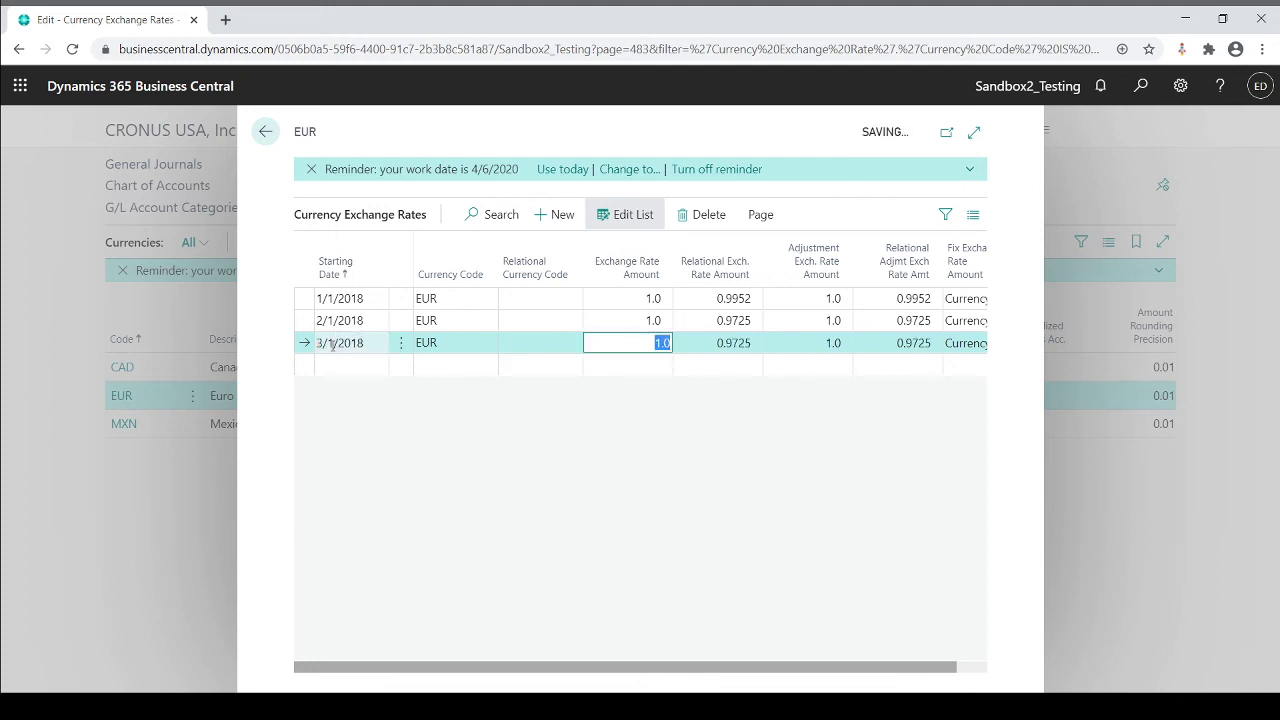
# Step: Set the relational exchange rate amount and the relational adjustment rate amount of the 3/1/2018 EUR line to 0.9877
pyautogui.press('Tab')
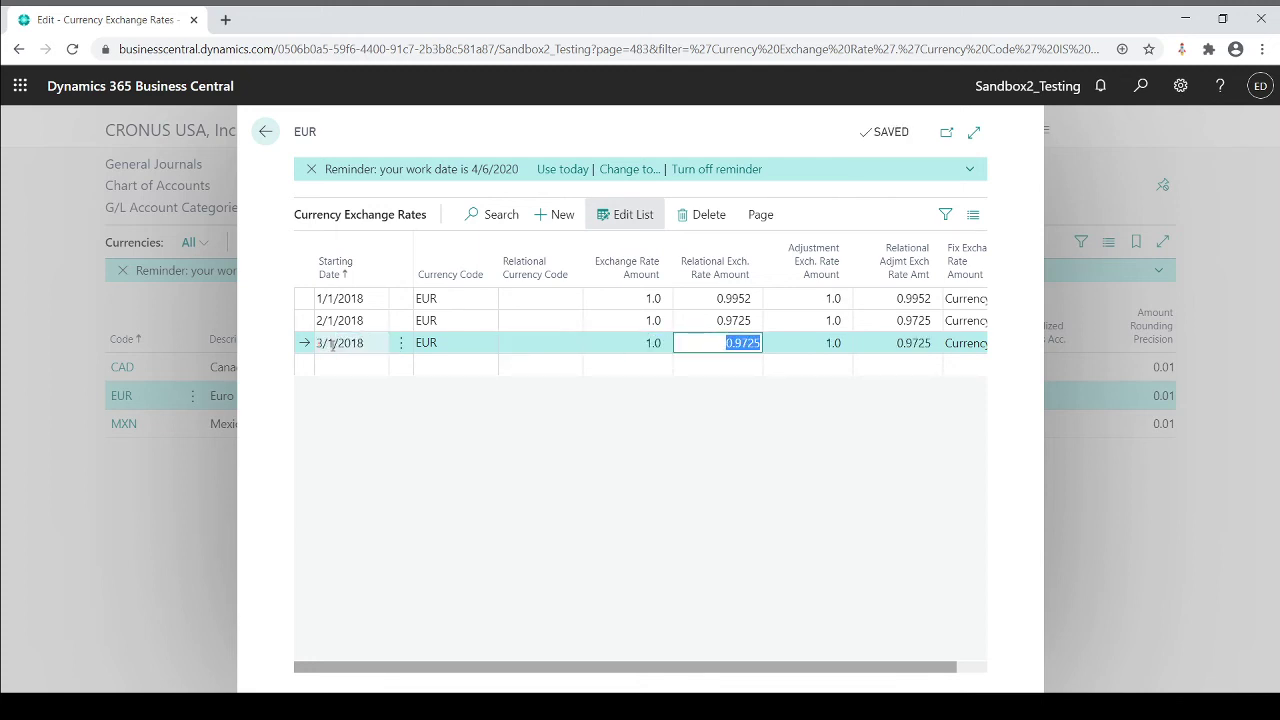
pyautogui.press('BackSpace')
pyautogui.write('.9877')
pyautogui.press('Tab')
pyautogui.press('Tab')
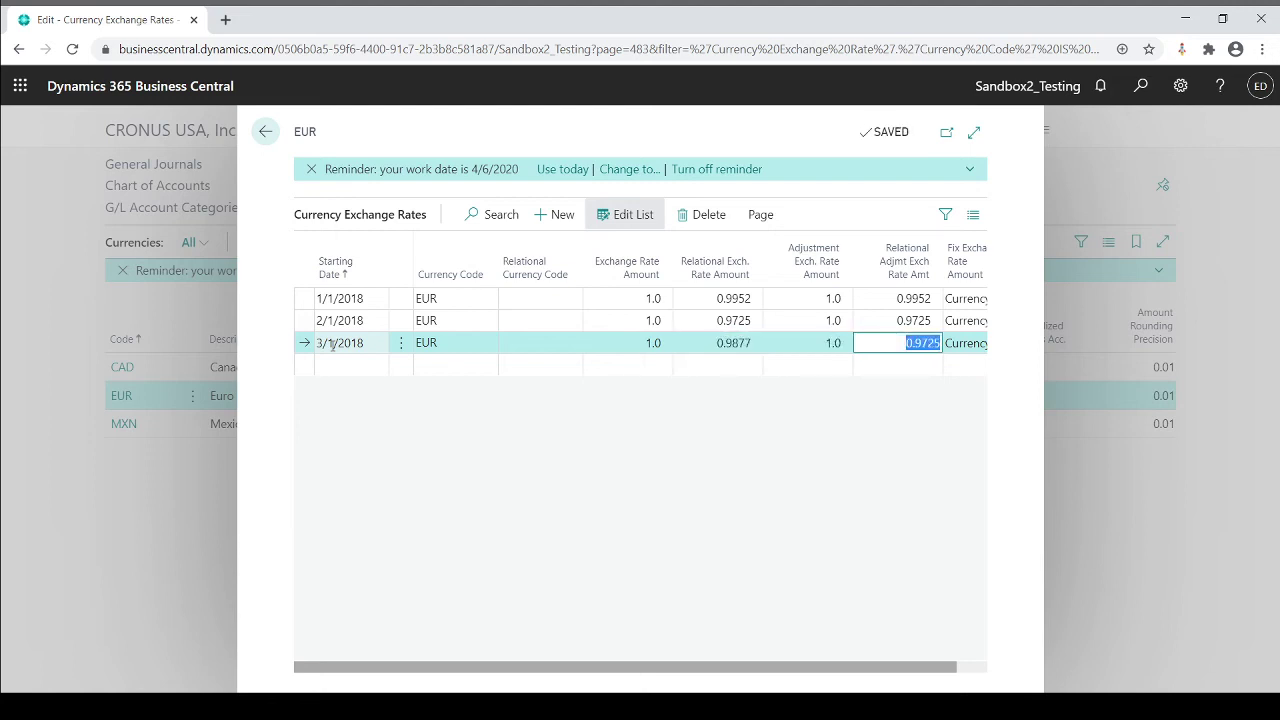
pyautogui.press('BackSpace')
pyautogui.write('.9877')
pyautogui.press('Tab')
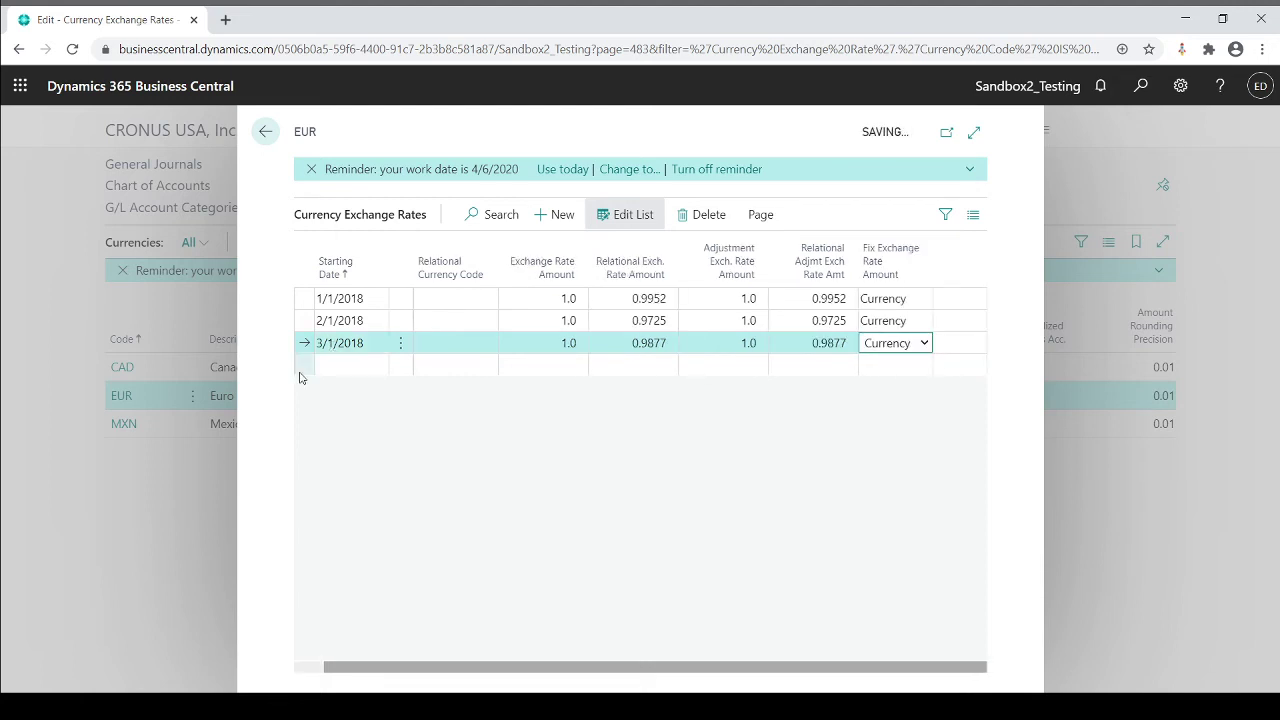
pyautogui.press('Tab')
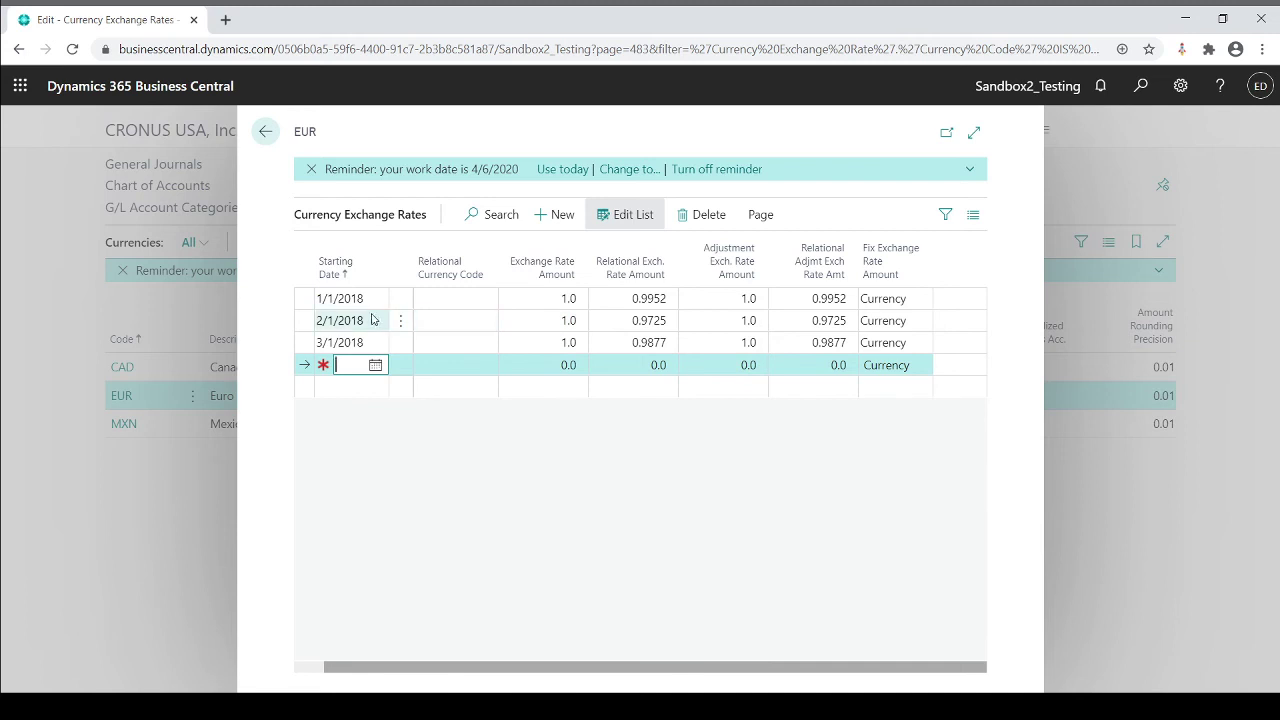
# Step: Review which relational exchange rate amount applies from each EUR starting date, beginning with the 1/1/2018 and 2/1/2018 lines
pyautogui.click(626, 300)
pyautogui.click(368, 321)
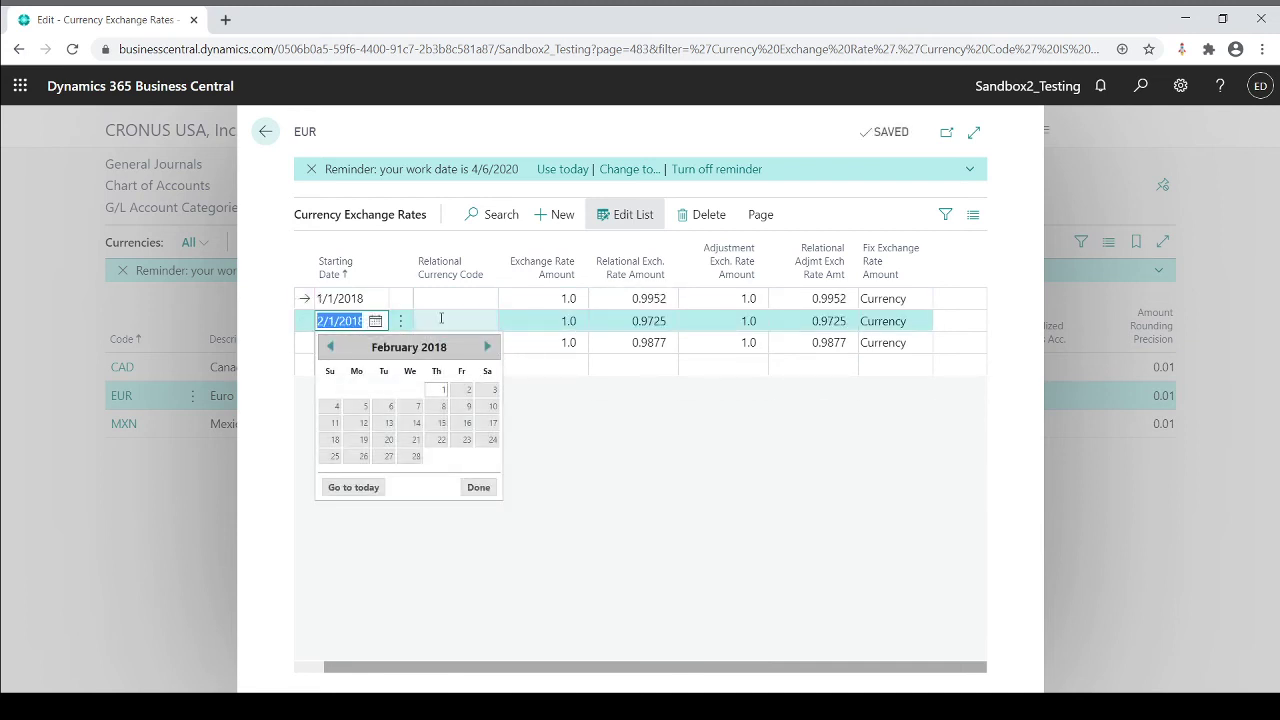
pyautogui.click(631, 323)
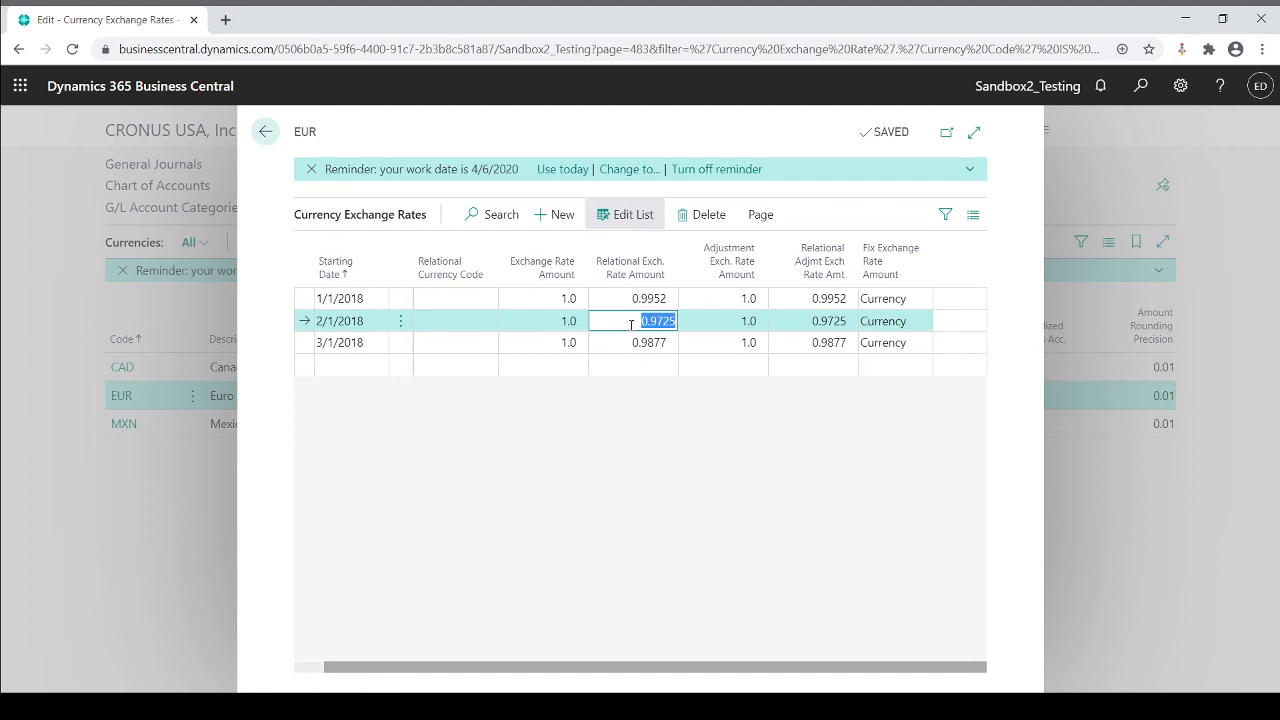
# Step: Check the relational exchange rate amount that applies from the 3/1/2018 EUR starting date and close the exchange rates
pyautogui.click(368, 343)
pyautogui.click(631, 343)
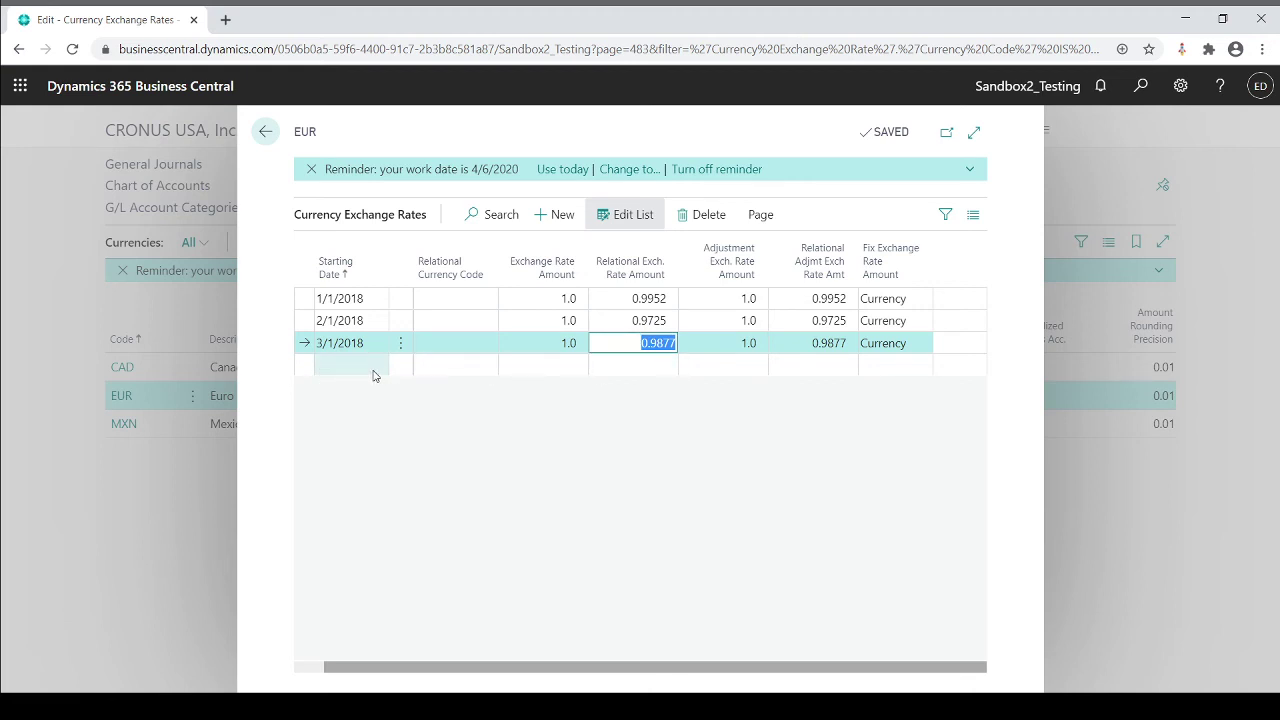
pyautogui.click(265, 131)
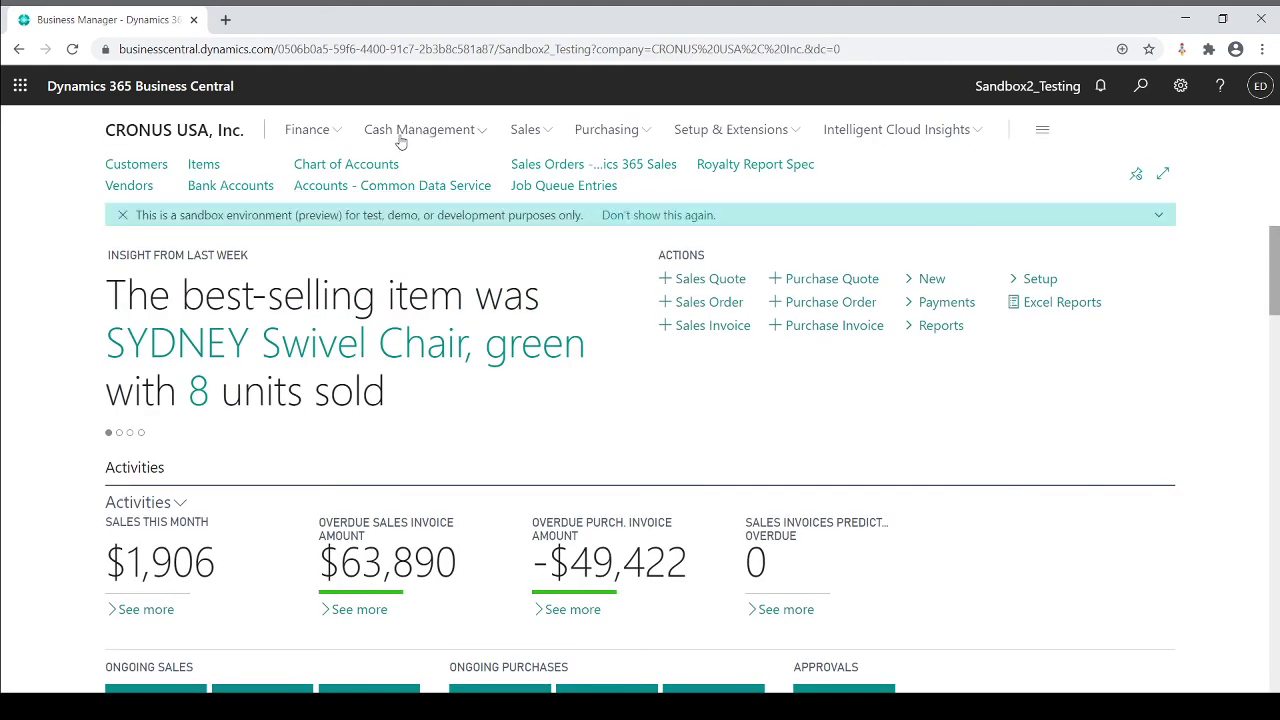
# Step: Open the Adatum Corporation sales order dated 4/6/2020 and examine the currency code in its invoice details
pyautogui.click(306, 136)
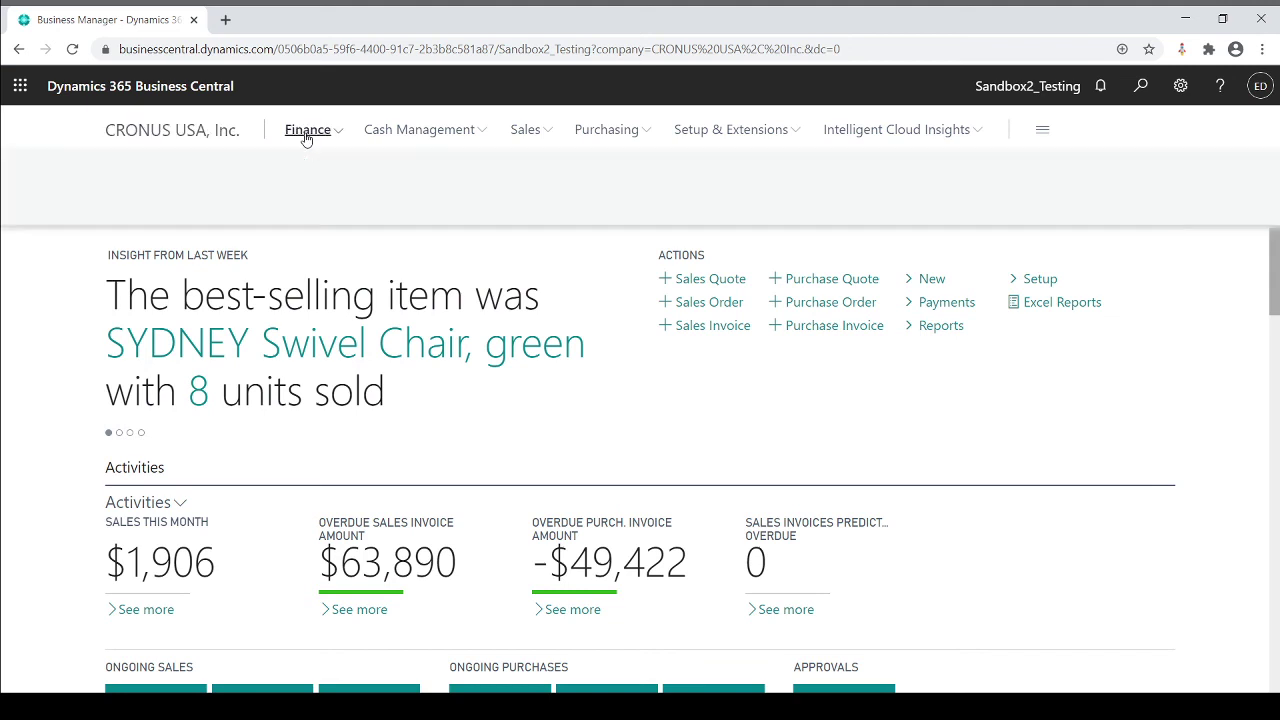
pyautogui.click(551, 137)
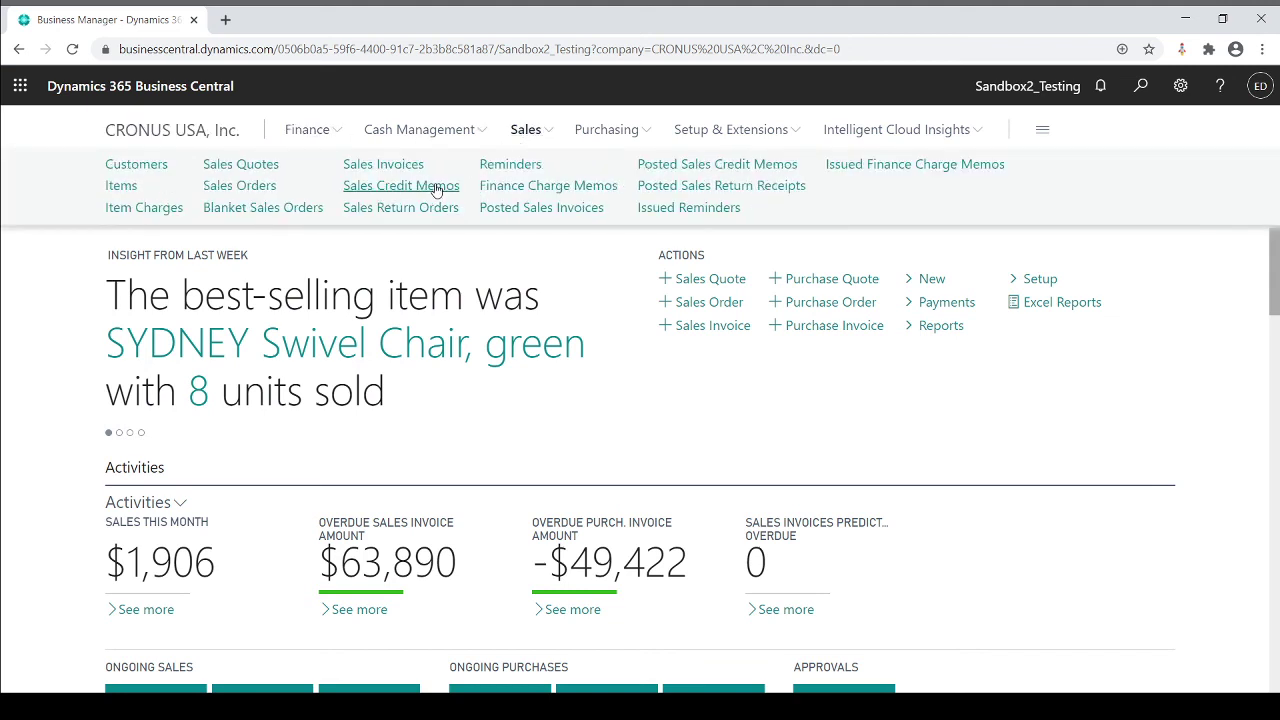
pyautogui.click(256, 189)
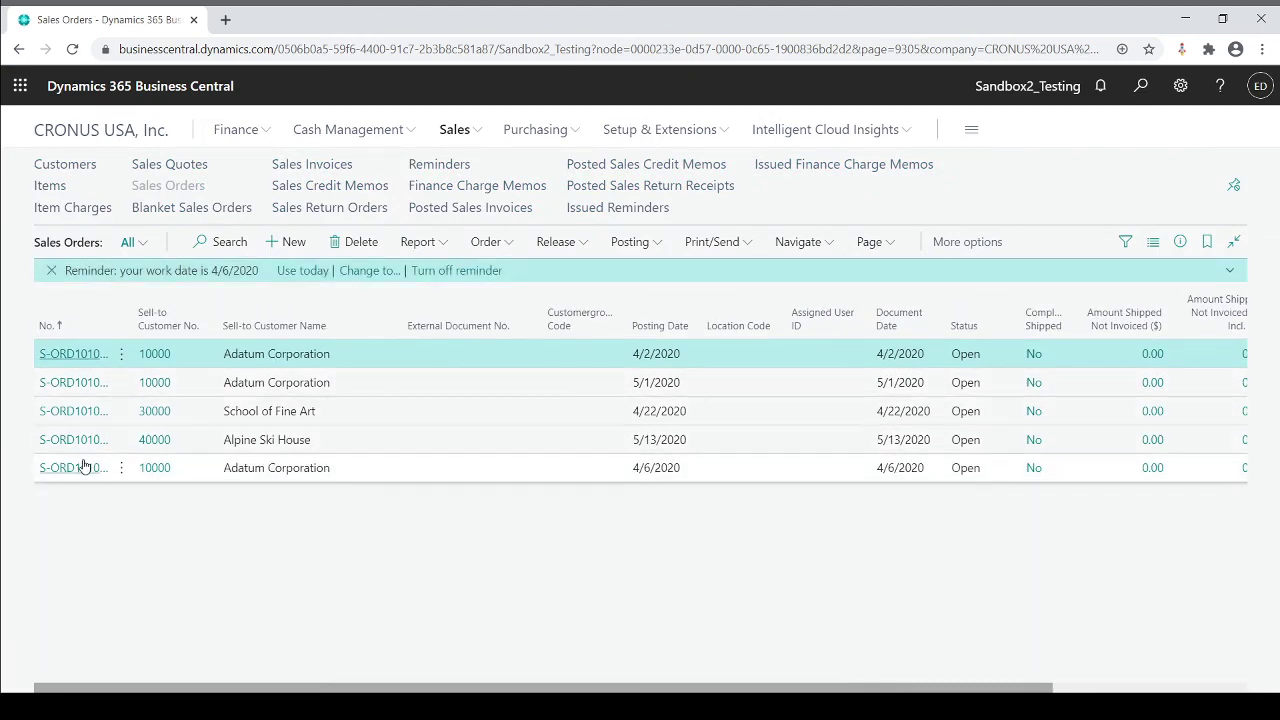
pyautogui.click(85, 467)
pyautogui.scroll(-2, 251, 457)
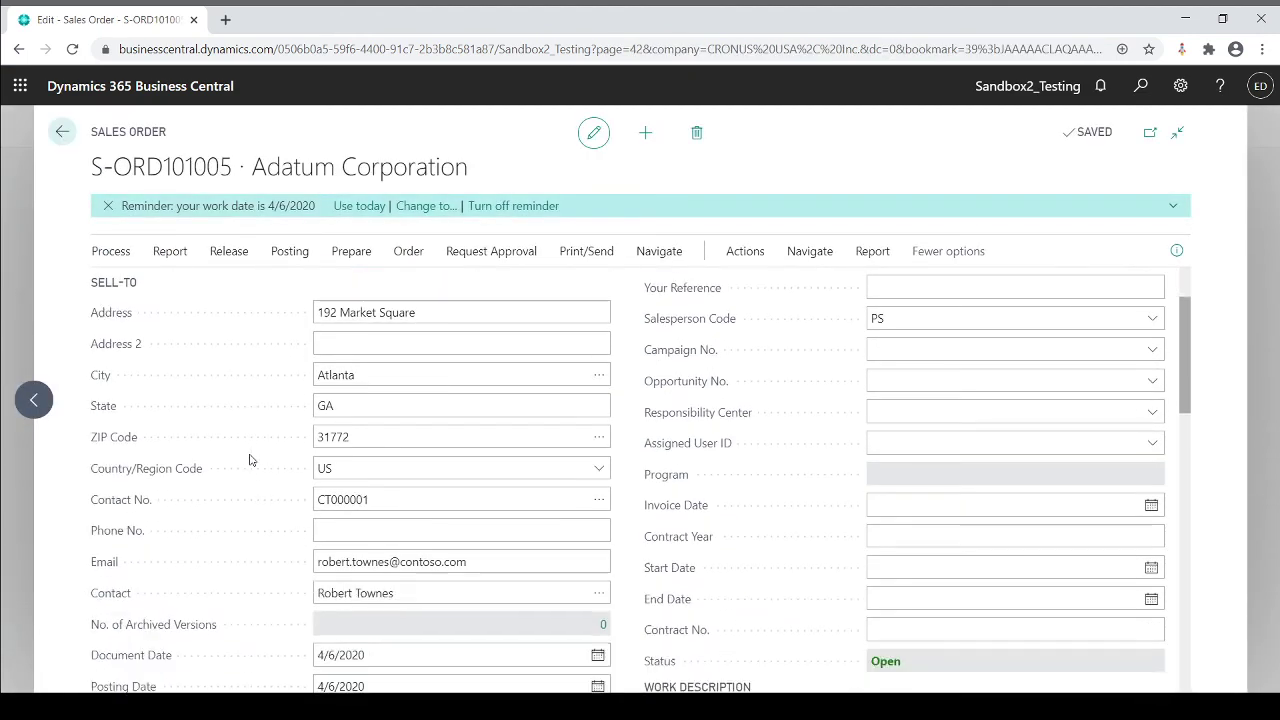
pyautogui.scroll(-5, 251, 460)
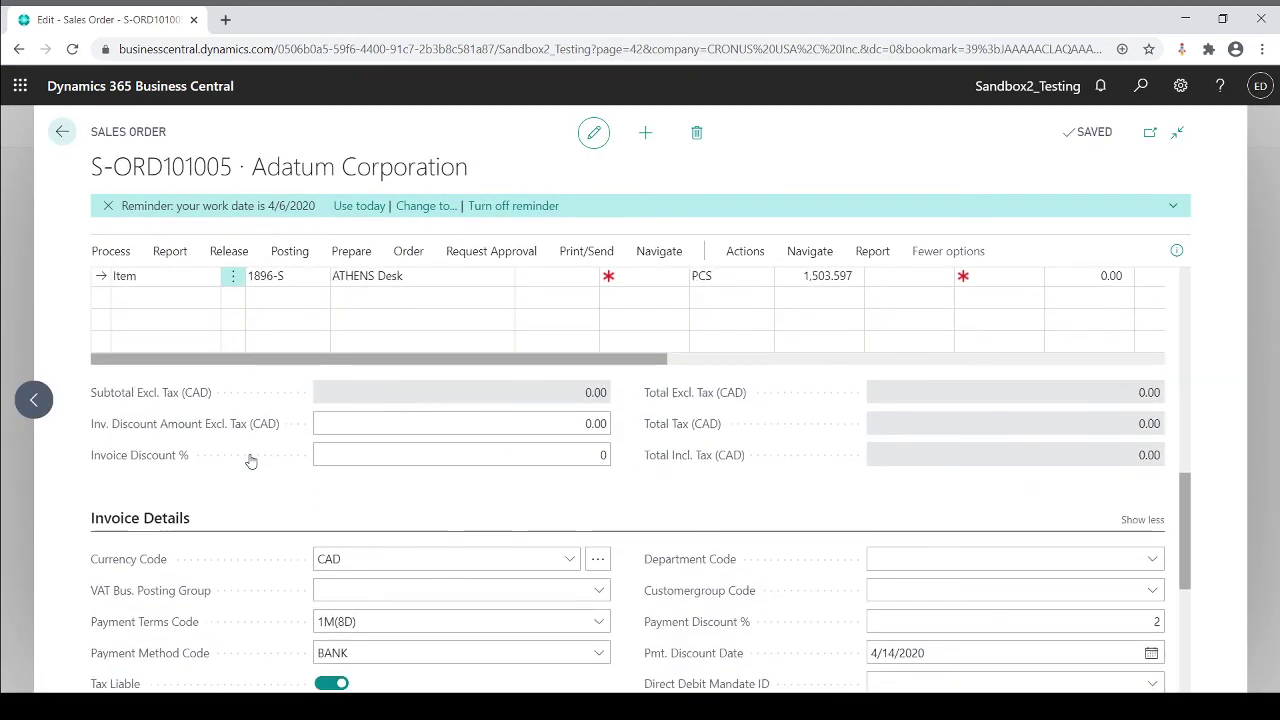
# Step: Try overriding the sales order's CAD relational exchange rate amount with 67.0, and cancel the change
pyautogui.click(598, 563)
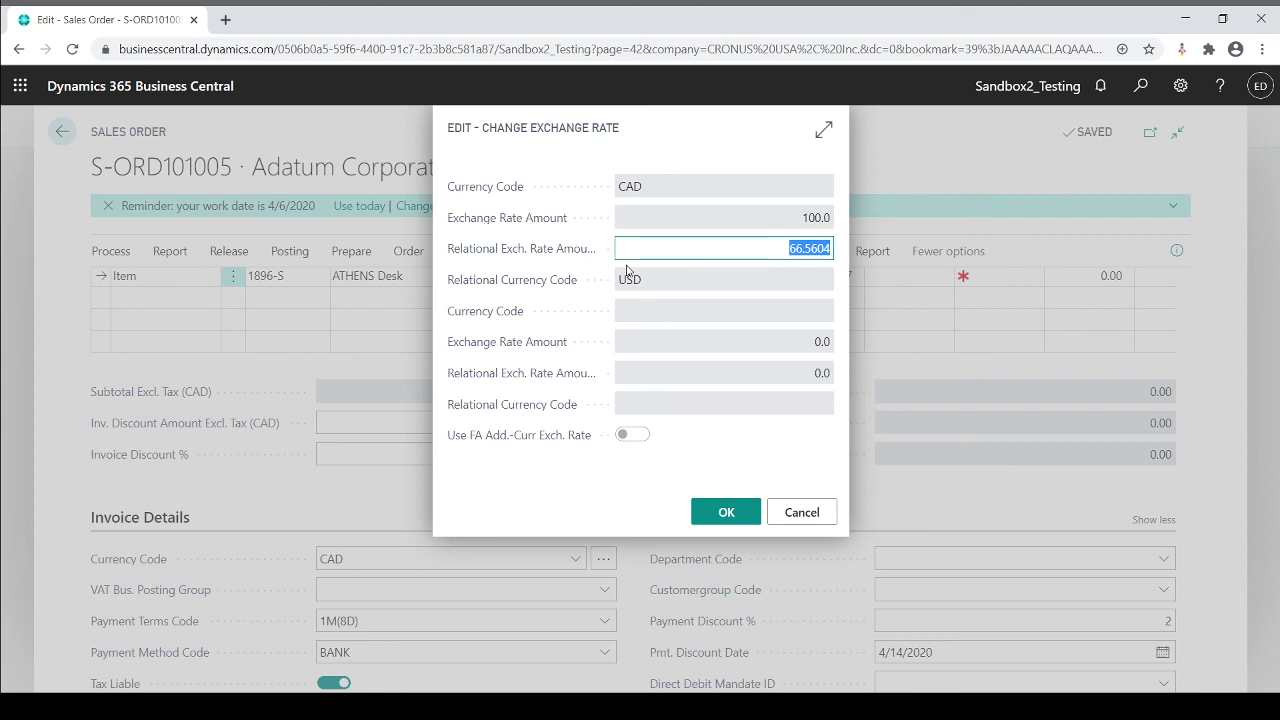
pyautogui.write('67.0')
pyautogui.click(802, 512)
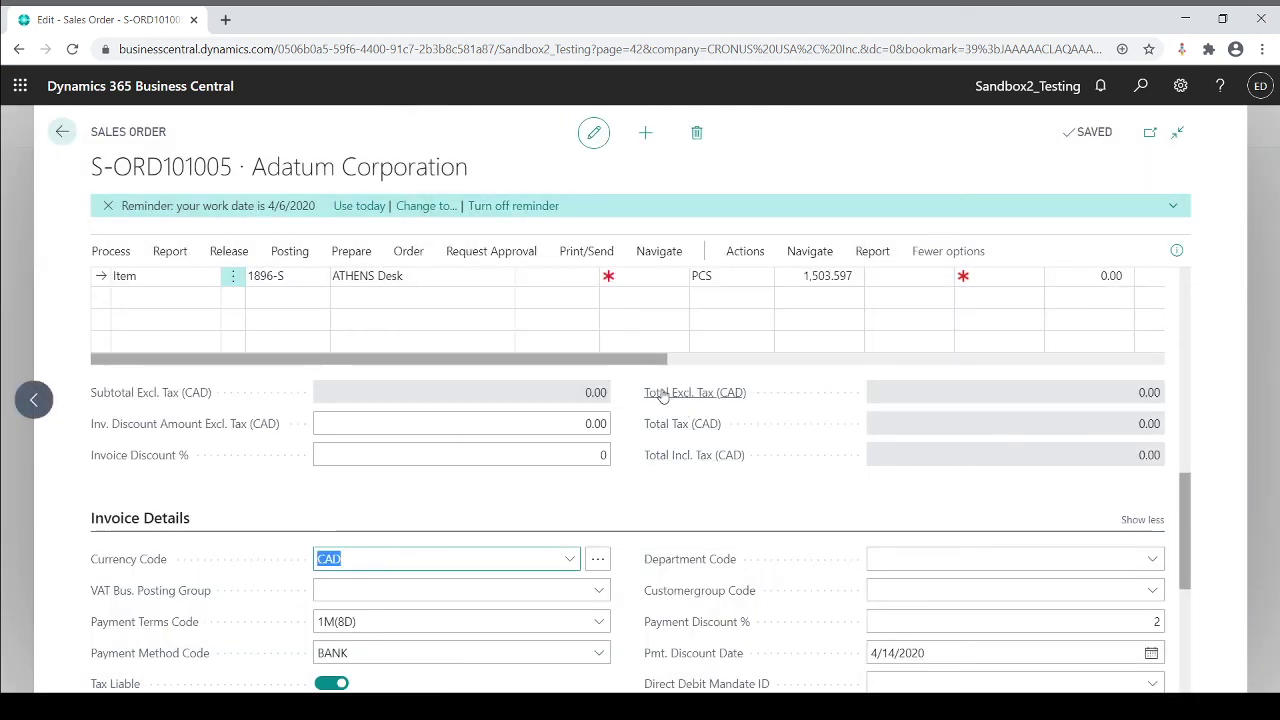
pyautogui.scroll(10, 661, 394)
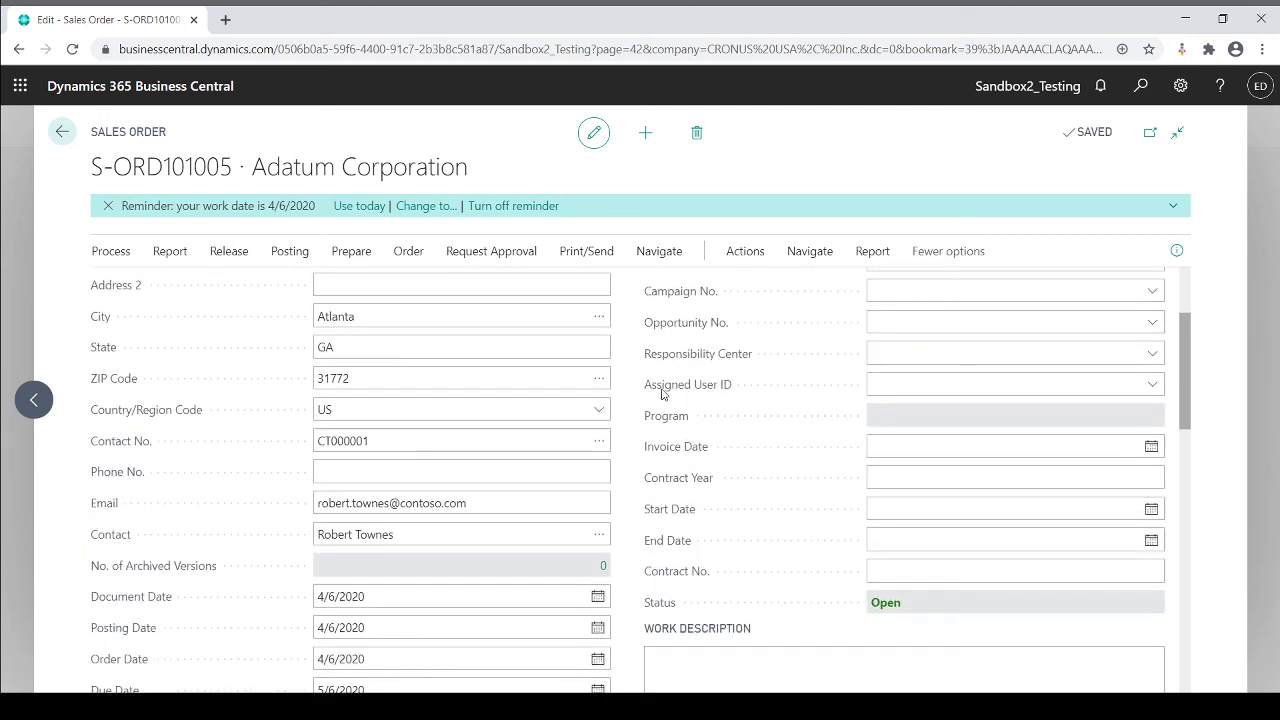